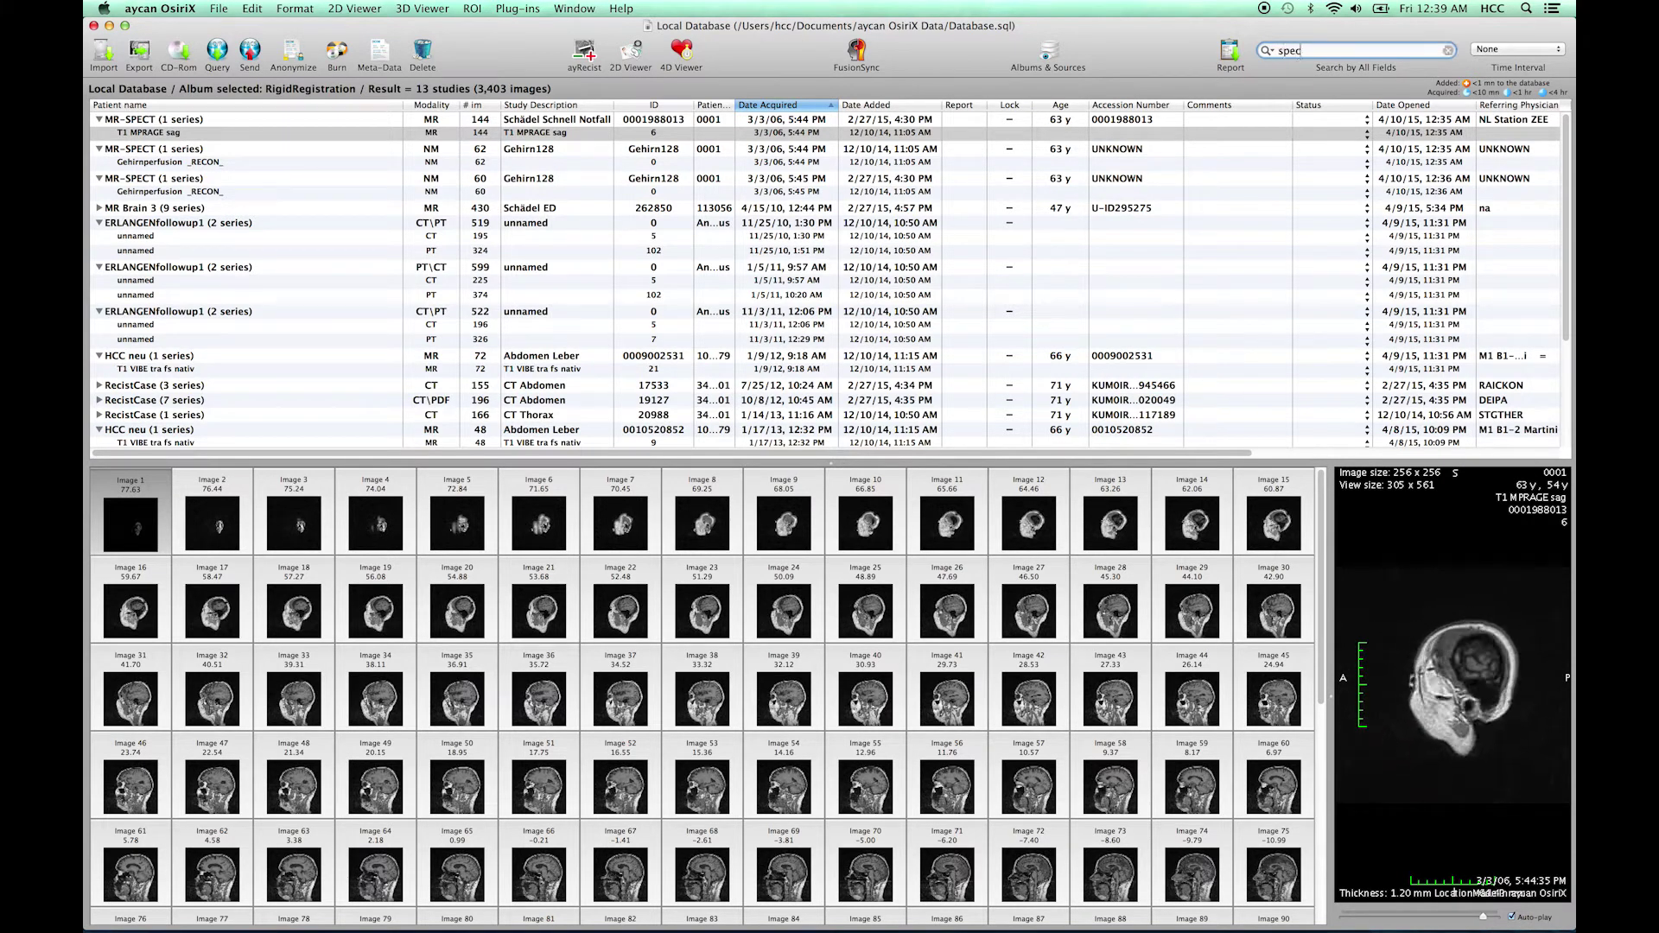
Search the database for "spect" and open the T1 MPRAGE sag and 5:44 PM Gehirnperfusion series in FusionSync.
{"action": "type", "text": "t"}
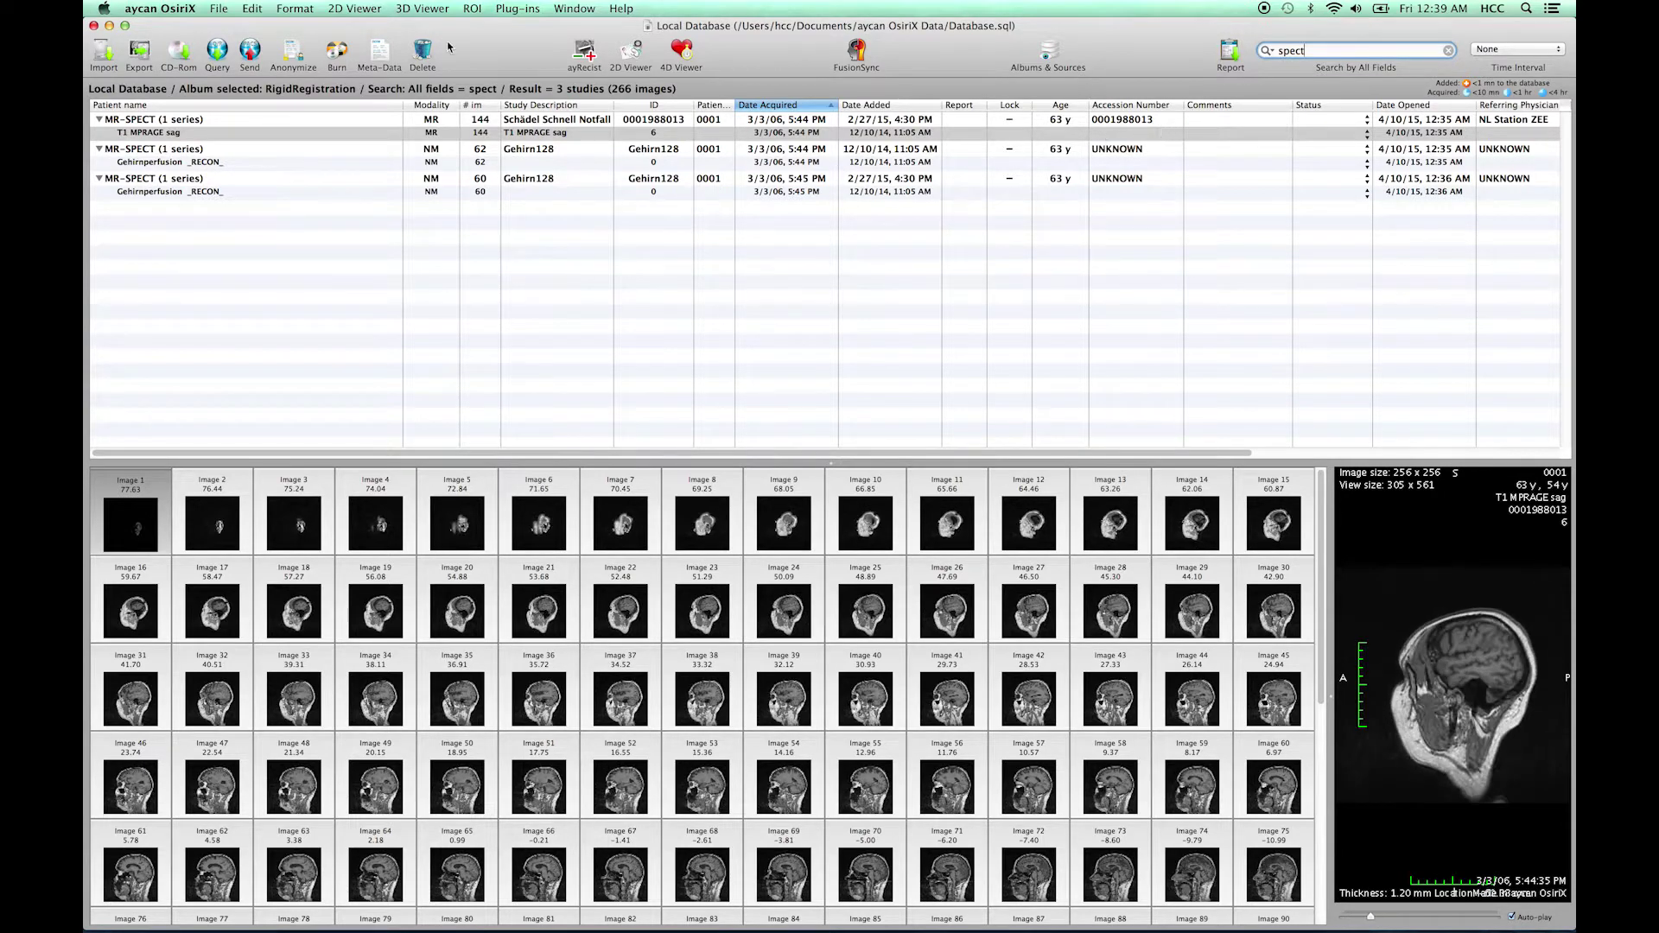
{"action": "left_click", "coordinate": [149, 134]}
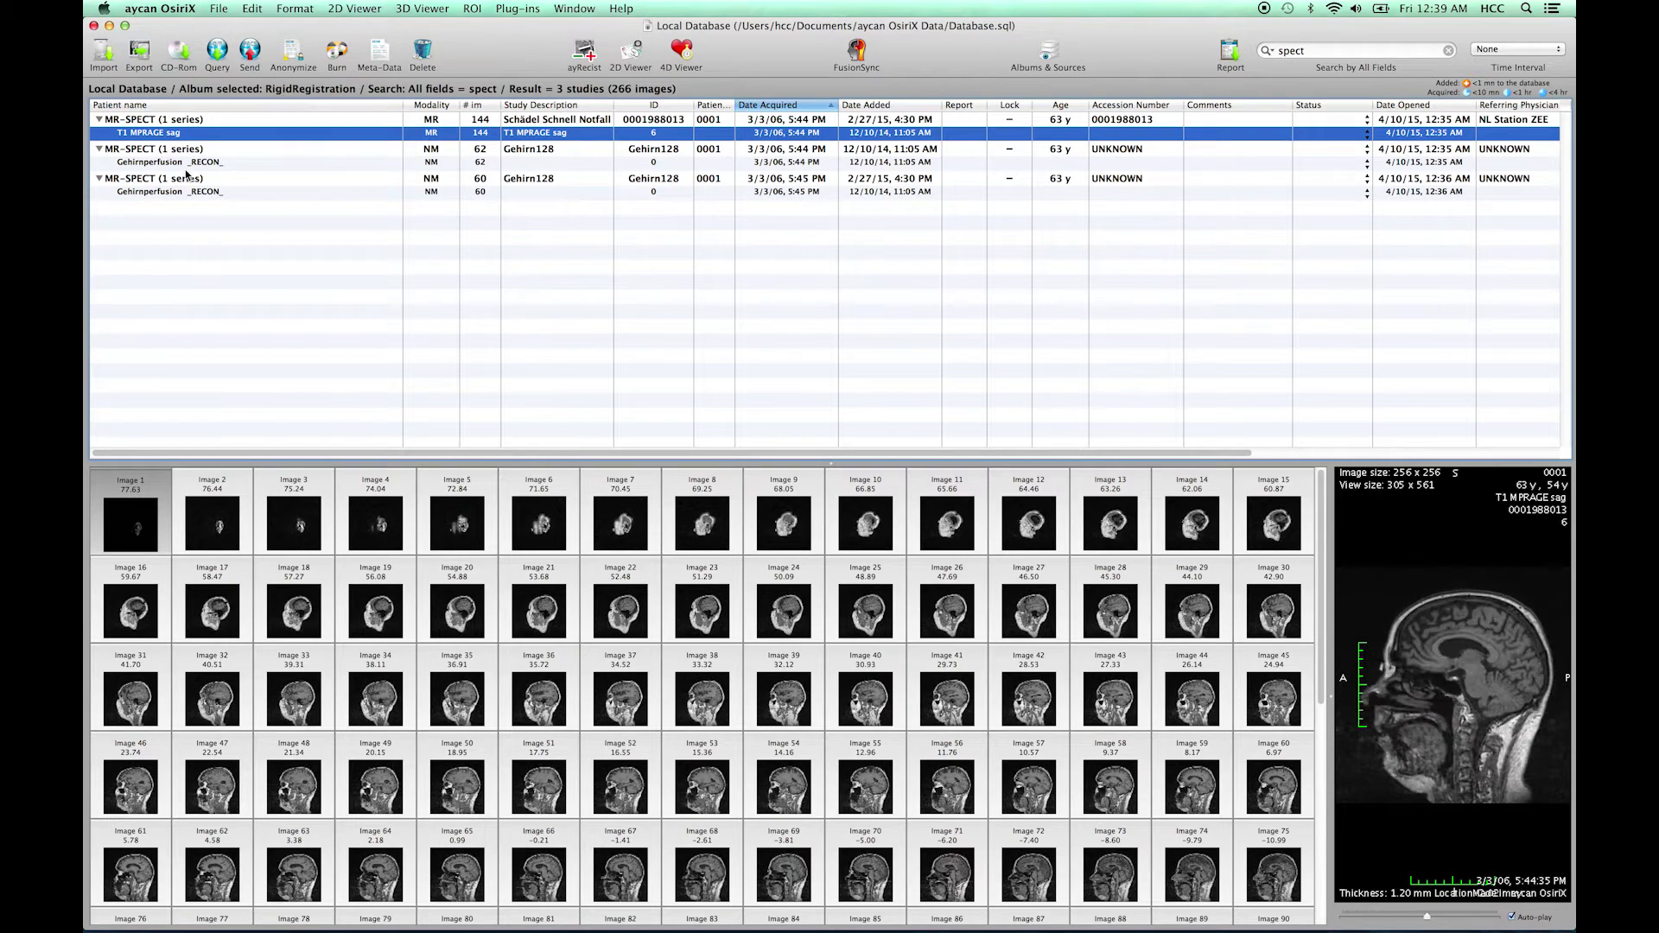
{"action": "left_click", "coordinate": [186, 165], "text": "super"}
{"action": "left_click", "coordinate": [856, 50]}
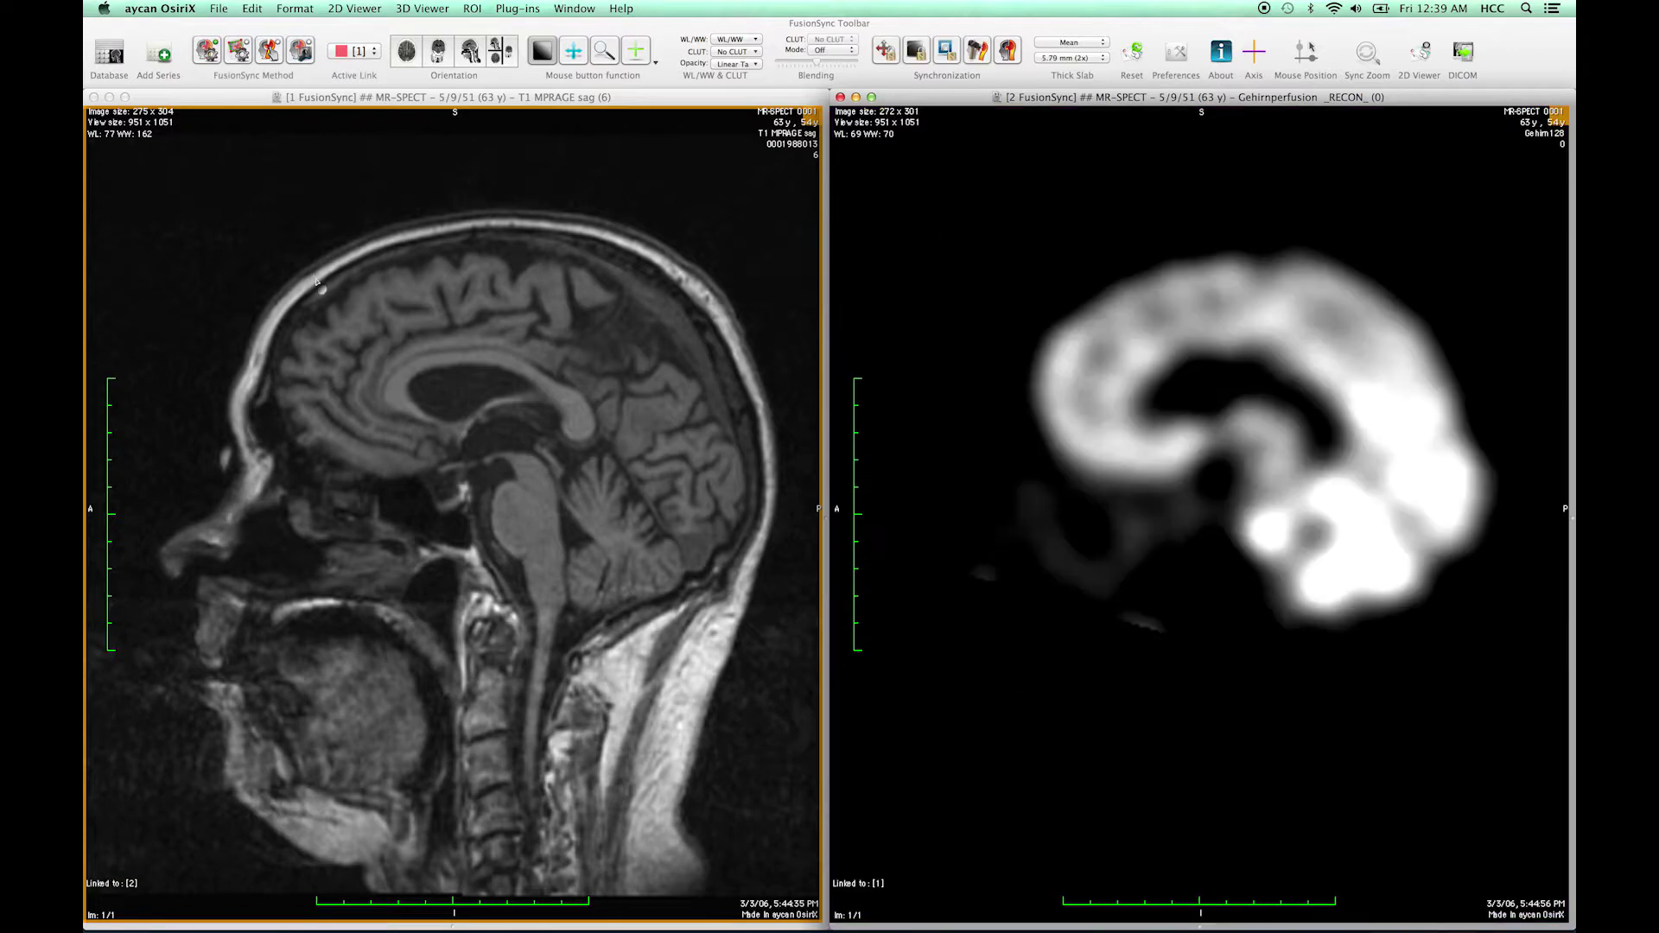
Fuse the perfusion series onto the T1 MPRAGE image and window the perfusion series to WL 74, WW 111.
{"action": "right_click", "coordinate": [488, 347]}
{"action": "left_click", "coordinate": [546, 390]}
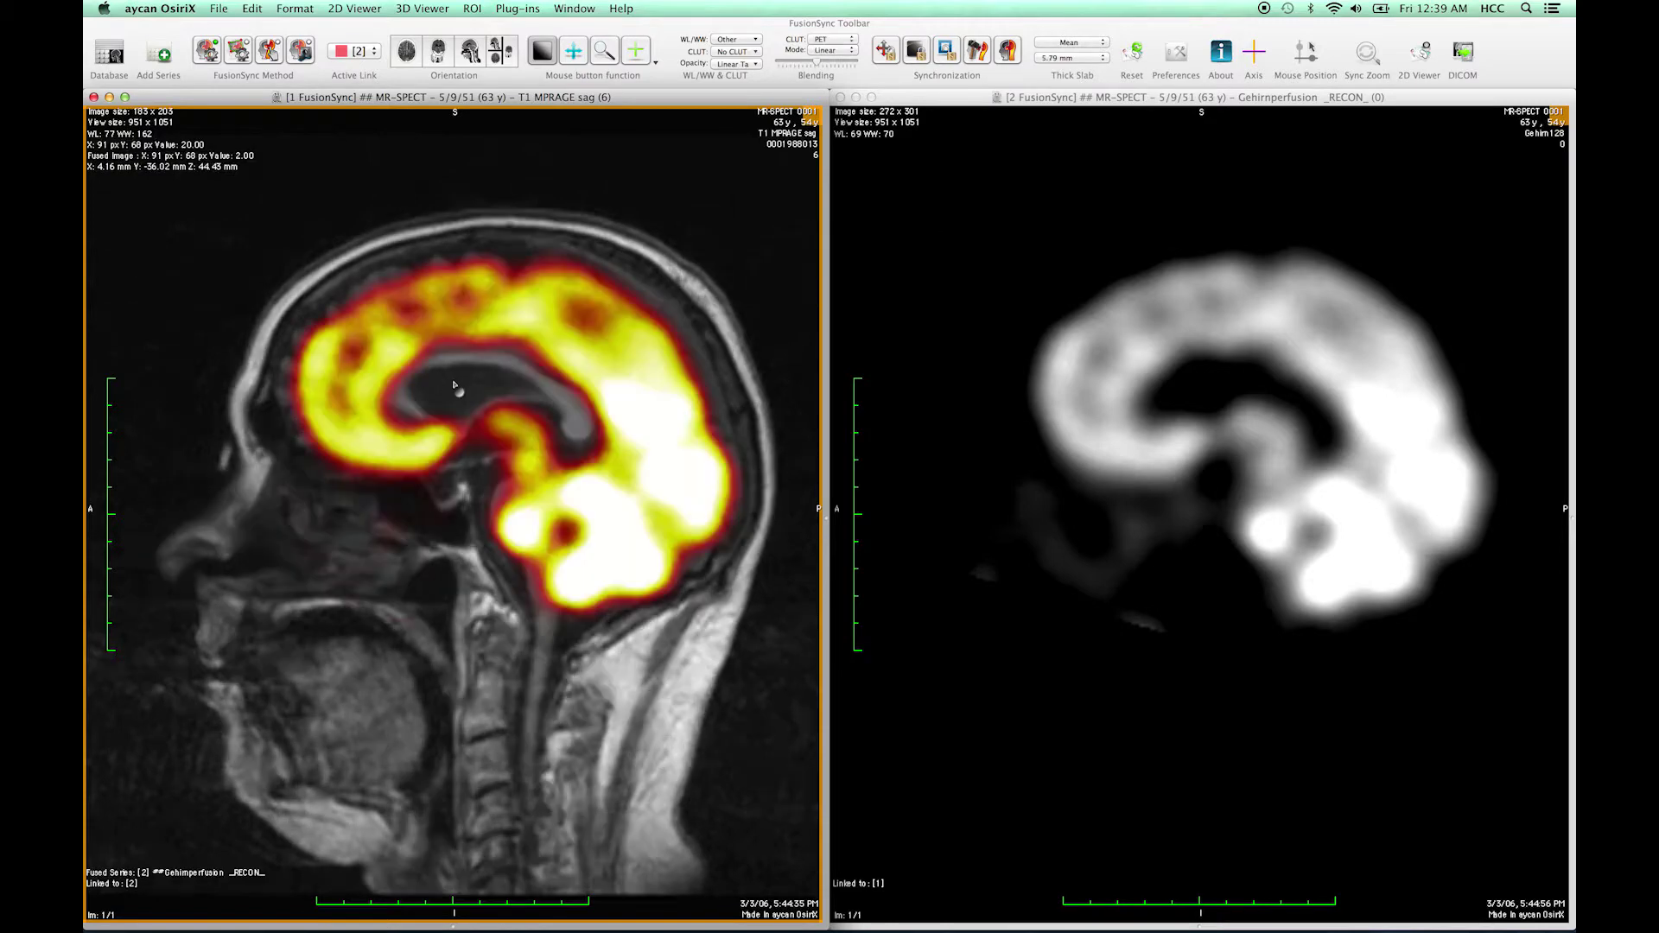
{"action": "mouse_move", "coordinate": [1355, 374]}
{"action": "left_mouse_down"}
{"action": "mouse_move", "coordinate": [1408, 369]}
{"action": "mouse_move", "coordinate": [1326, 371]}
{"action": "left_mouse_up"}
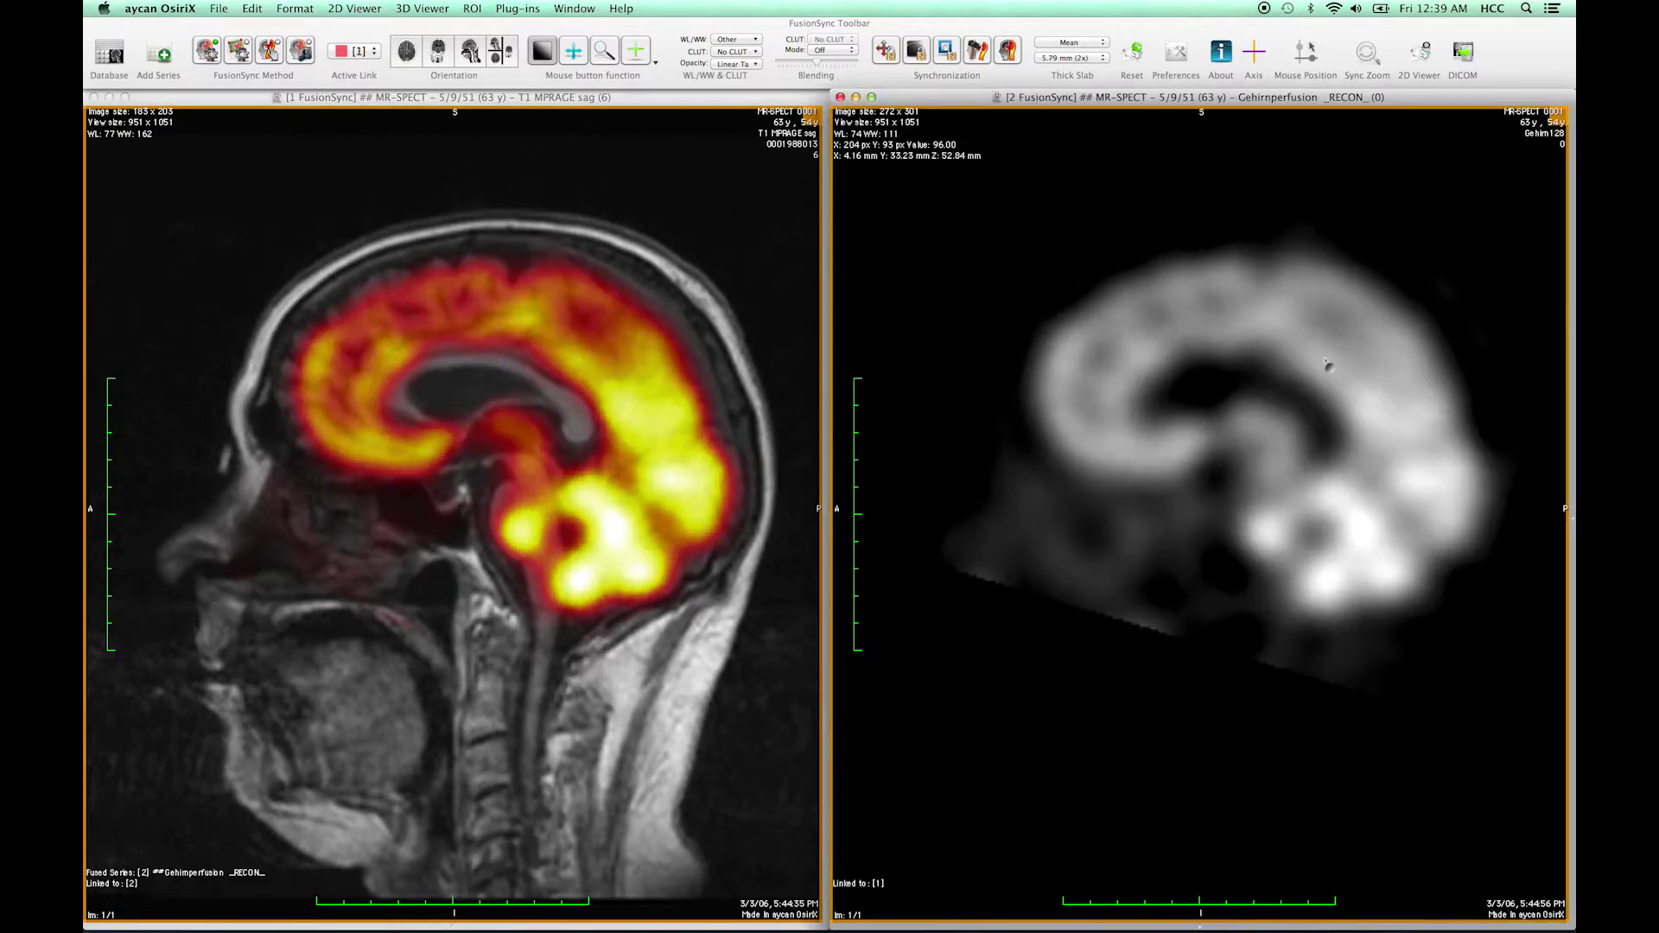
Apply the GEcolor CLUT to the fusion overlay and window the perfusion series to WL 77, WW 79.
{"action": "left_click", "coordinate": [758, 97]}
{"action": "left_click", "coordinate": [826, 41]}
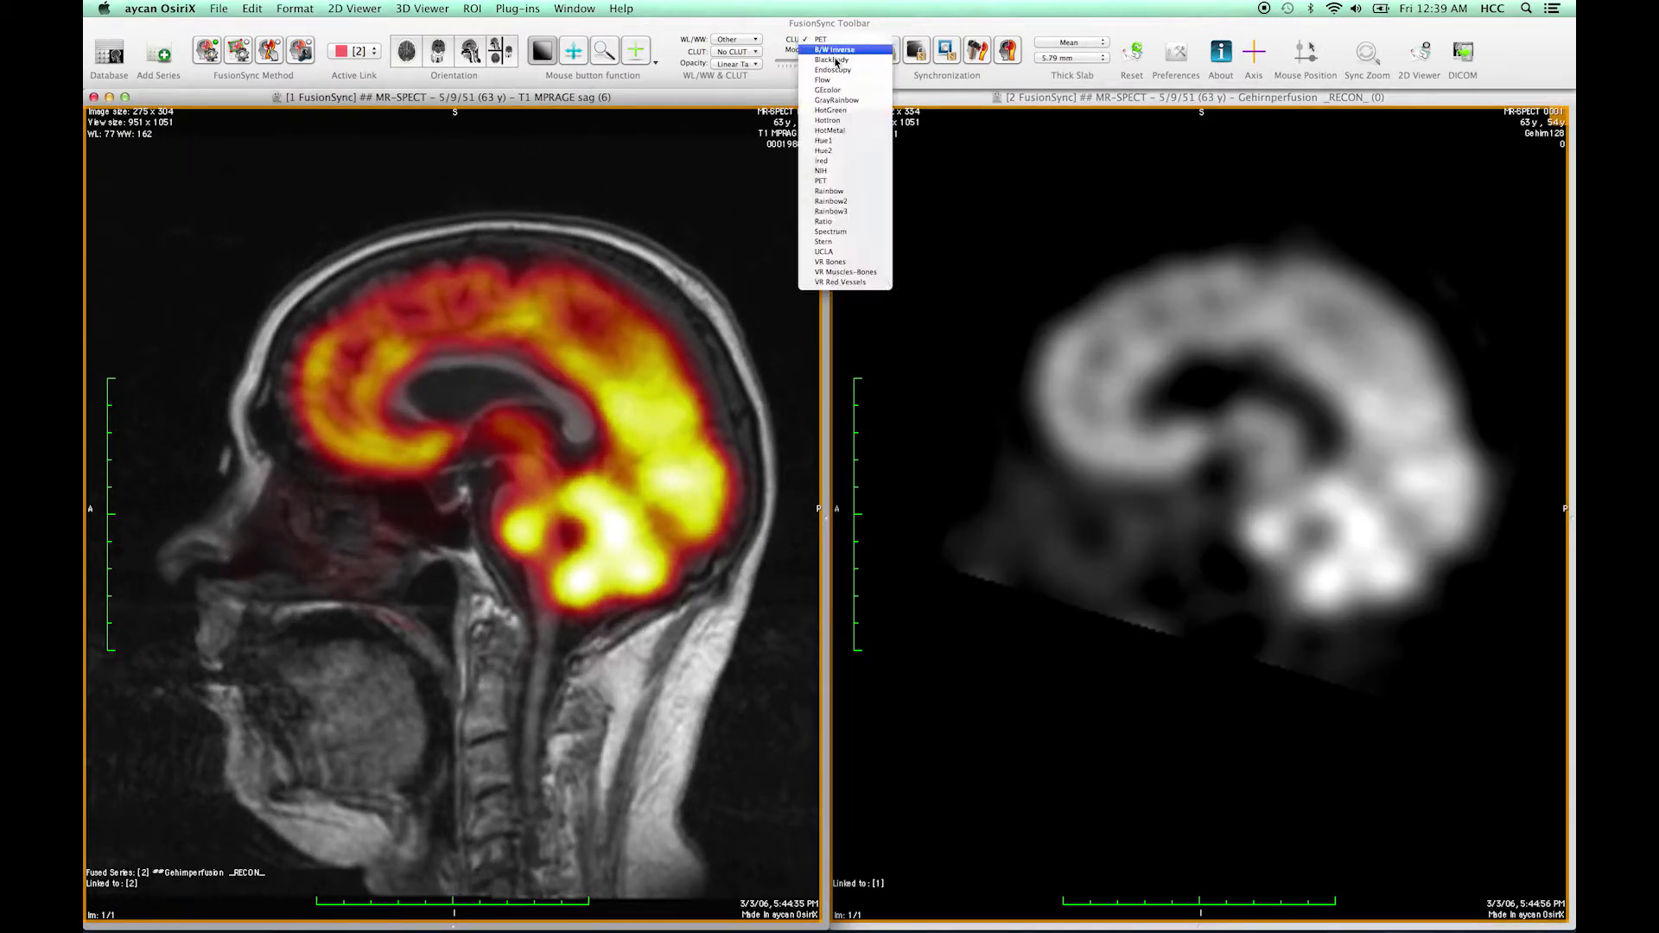
{"action": "left_click", "coordinate": [843, 89]}
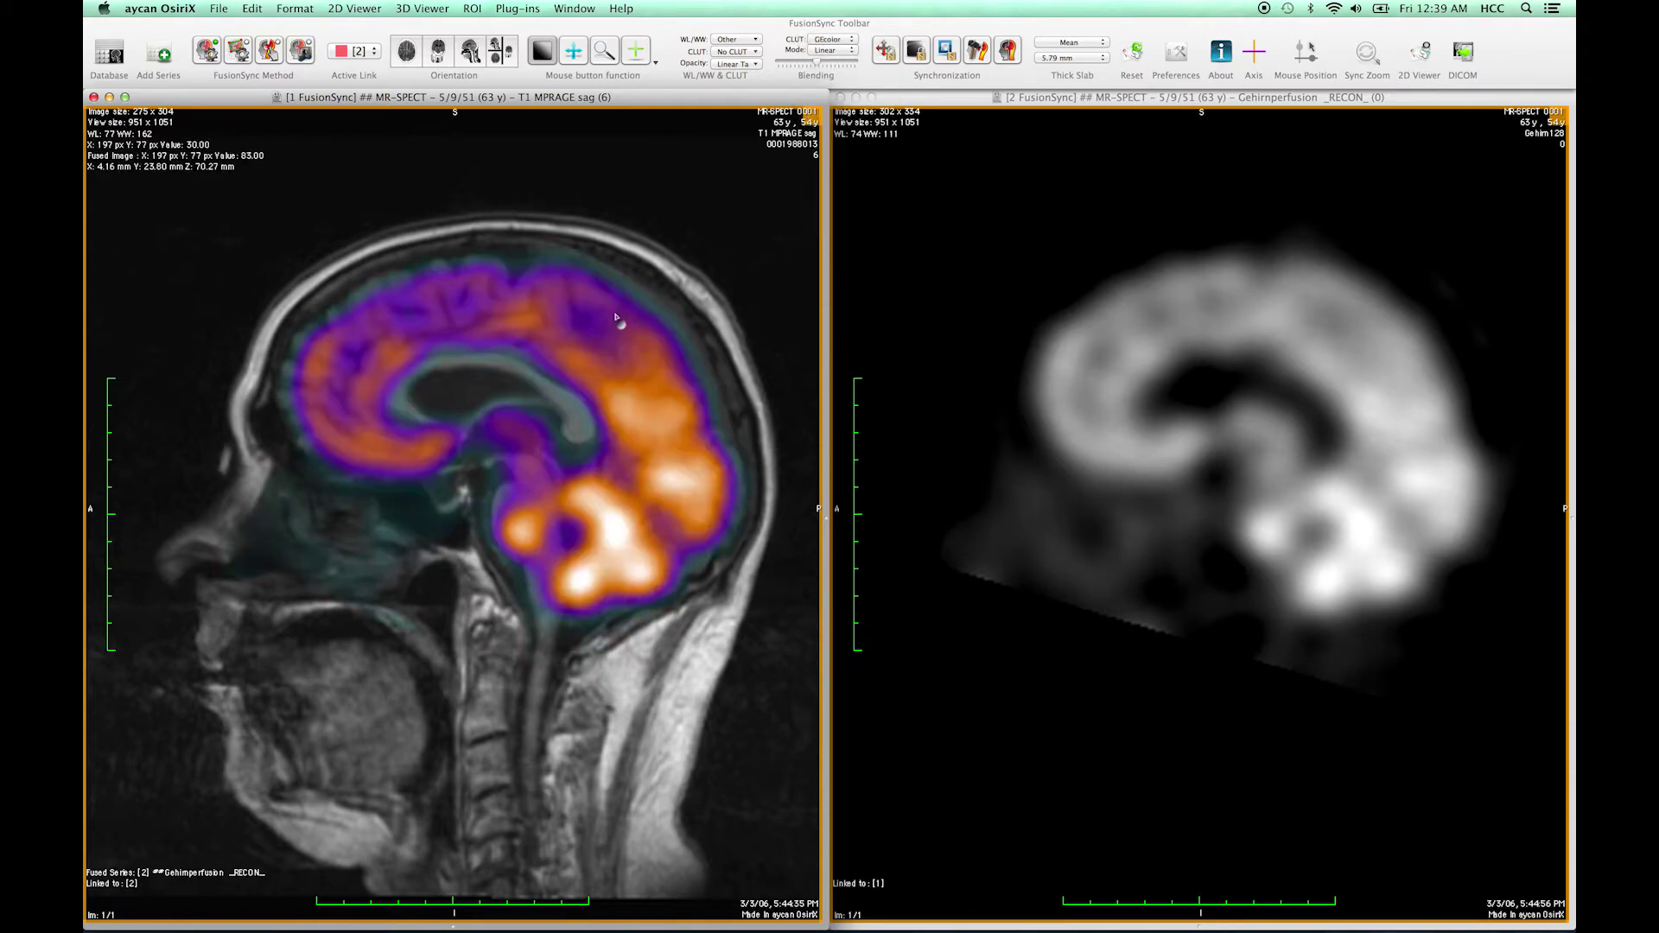
{"action": "left_click_drag", "start_coordinate": [1313, 306], "coordinate": [1286, 302]}
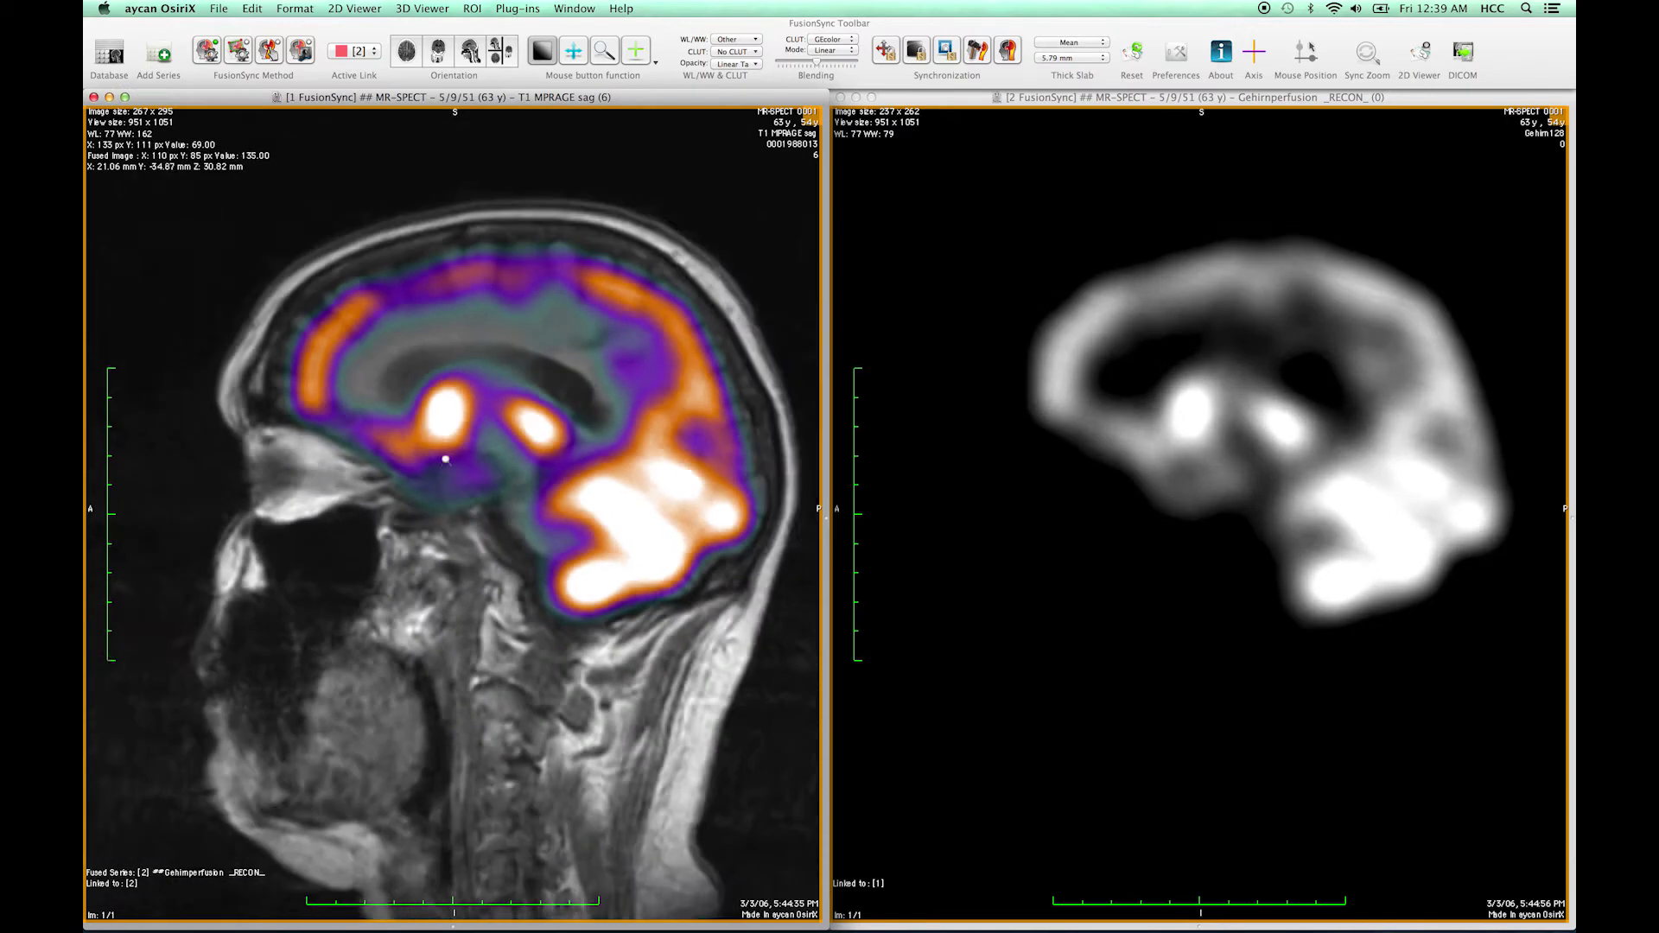
Examine the fused MR and perfusion images across sagittal slices and in the three-plane layout, returning to the single sagittal view.
{"action": "left_click_drag", "start_coordinate": [445, 459], "coordinate": [446, 481]}
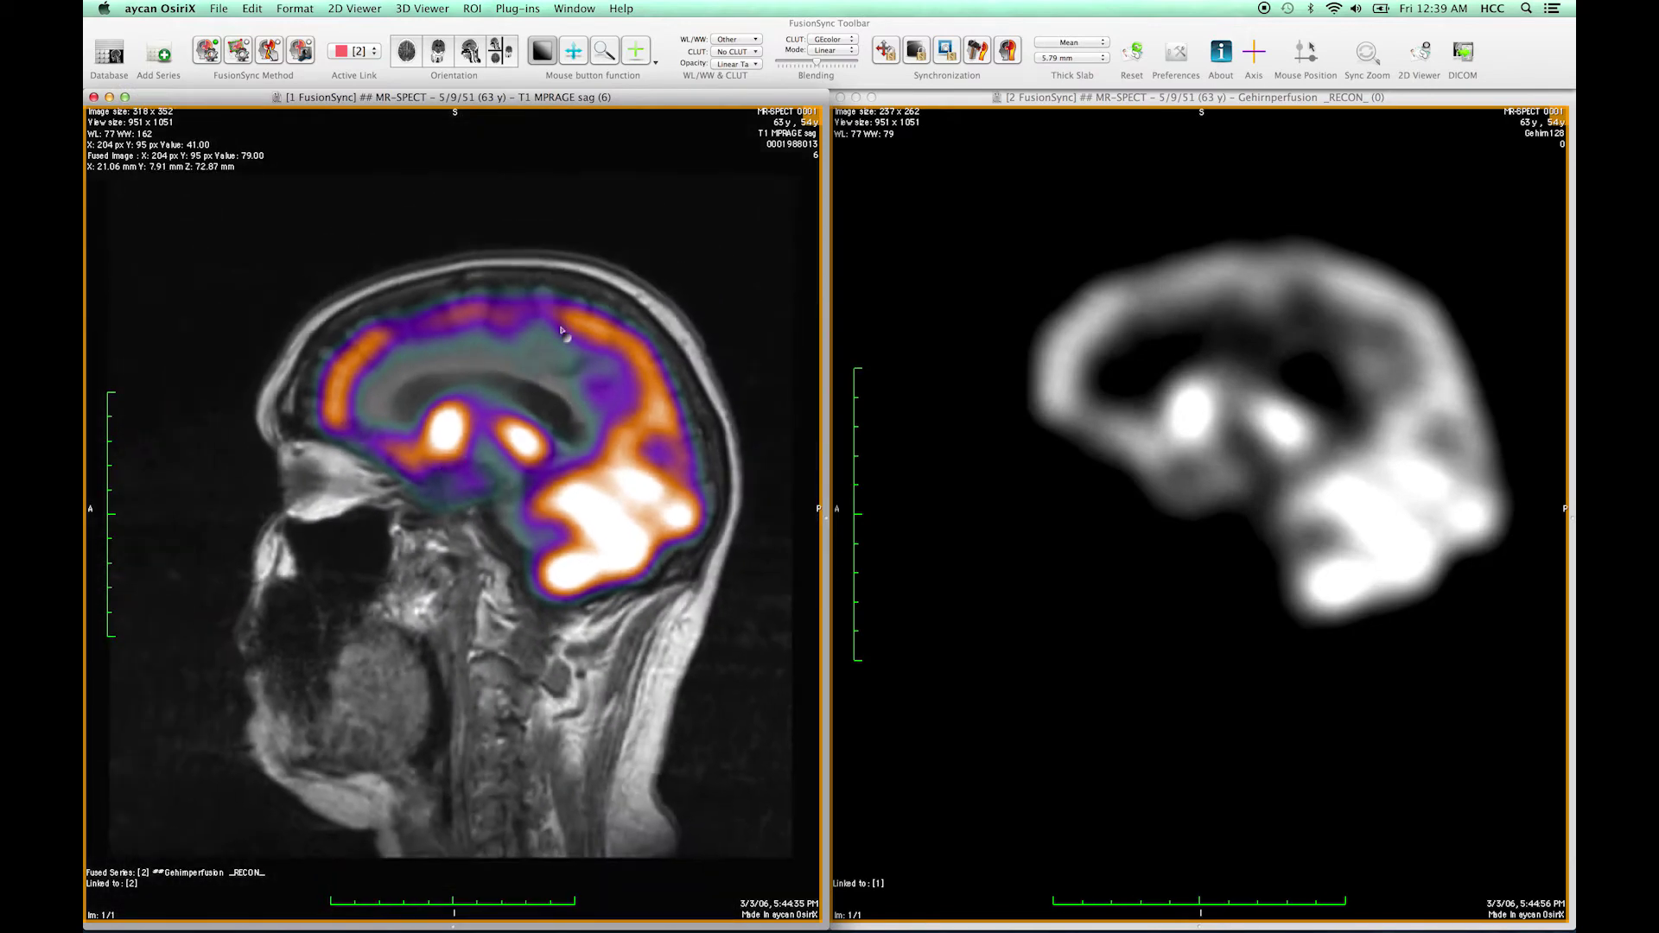
{"action": "scroll", "coordinate": [560, 341], "scroll_direction": "down", "scroll_amount": 10}
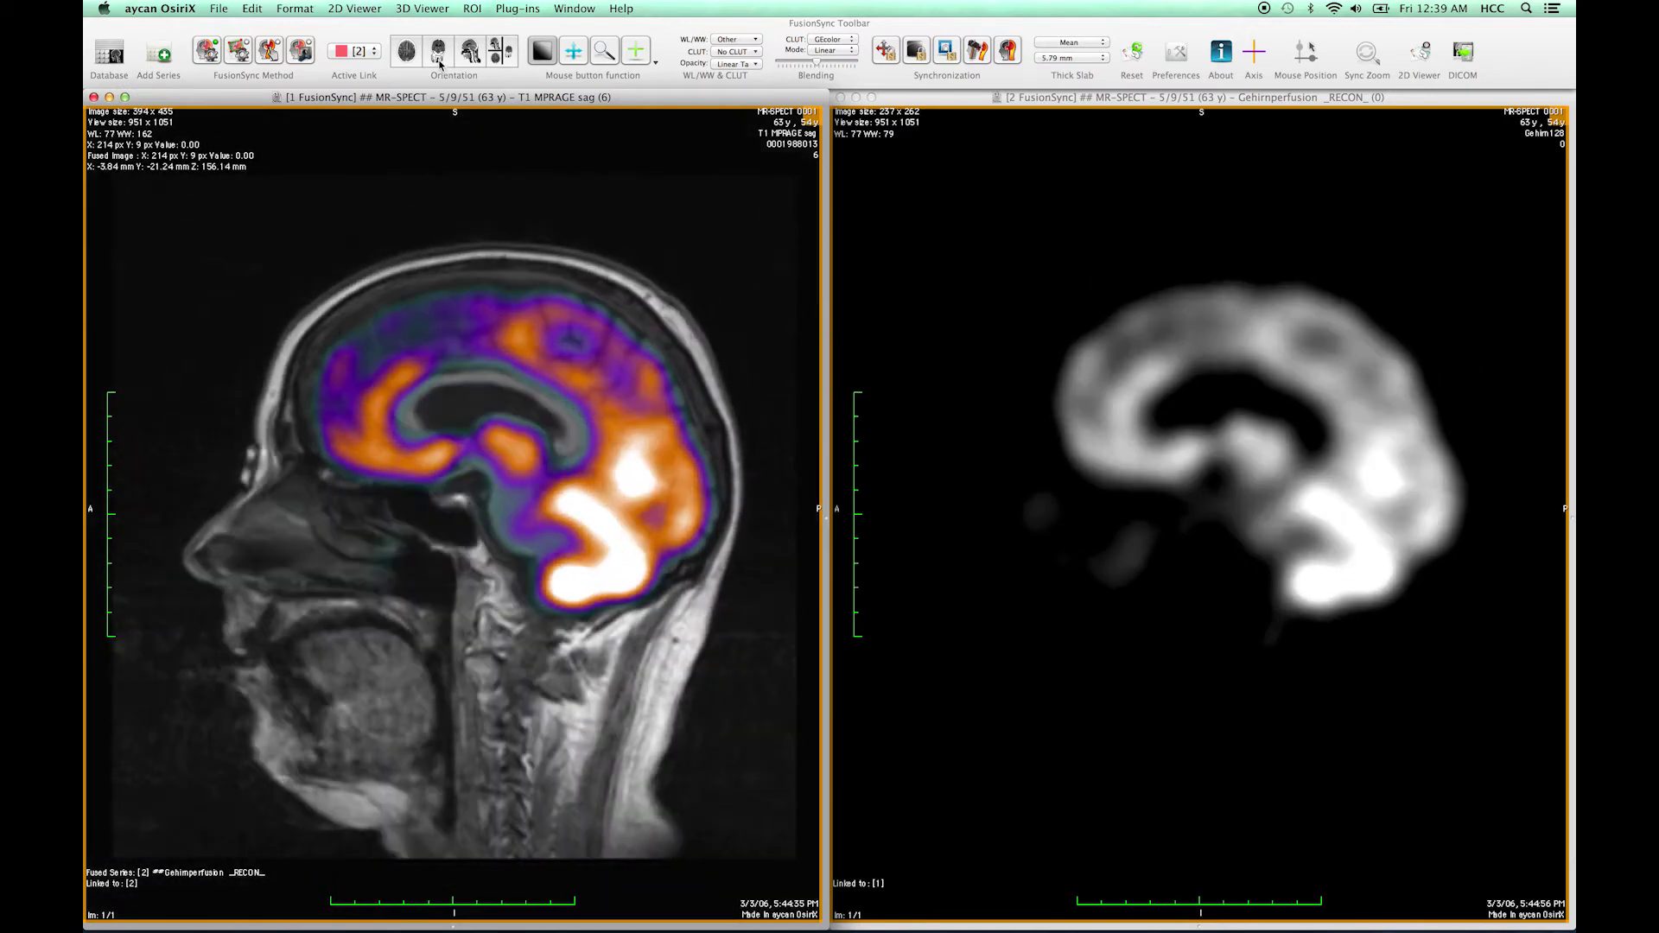
{"action": "left_click", "coordinate": [439, 60]}
{"action": "left_click", "coordinate": [505, 58]}
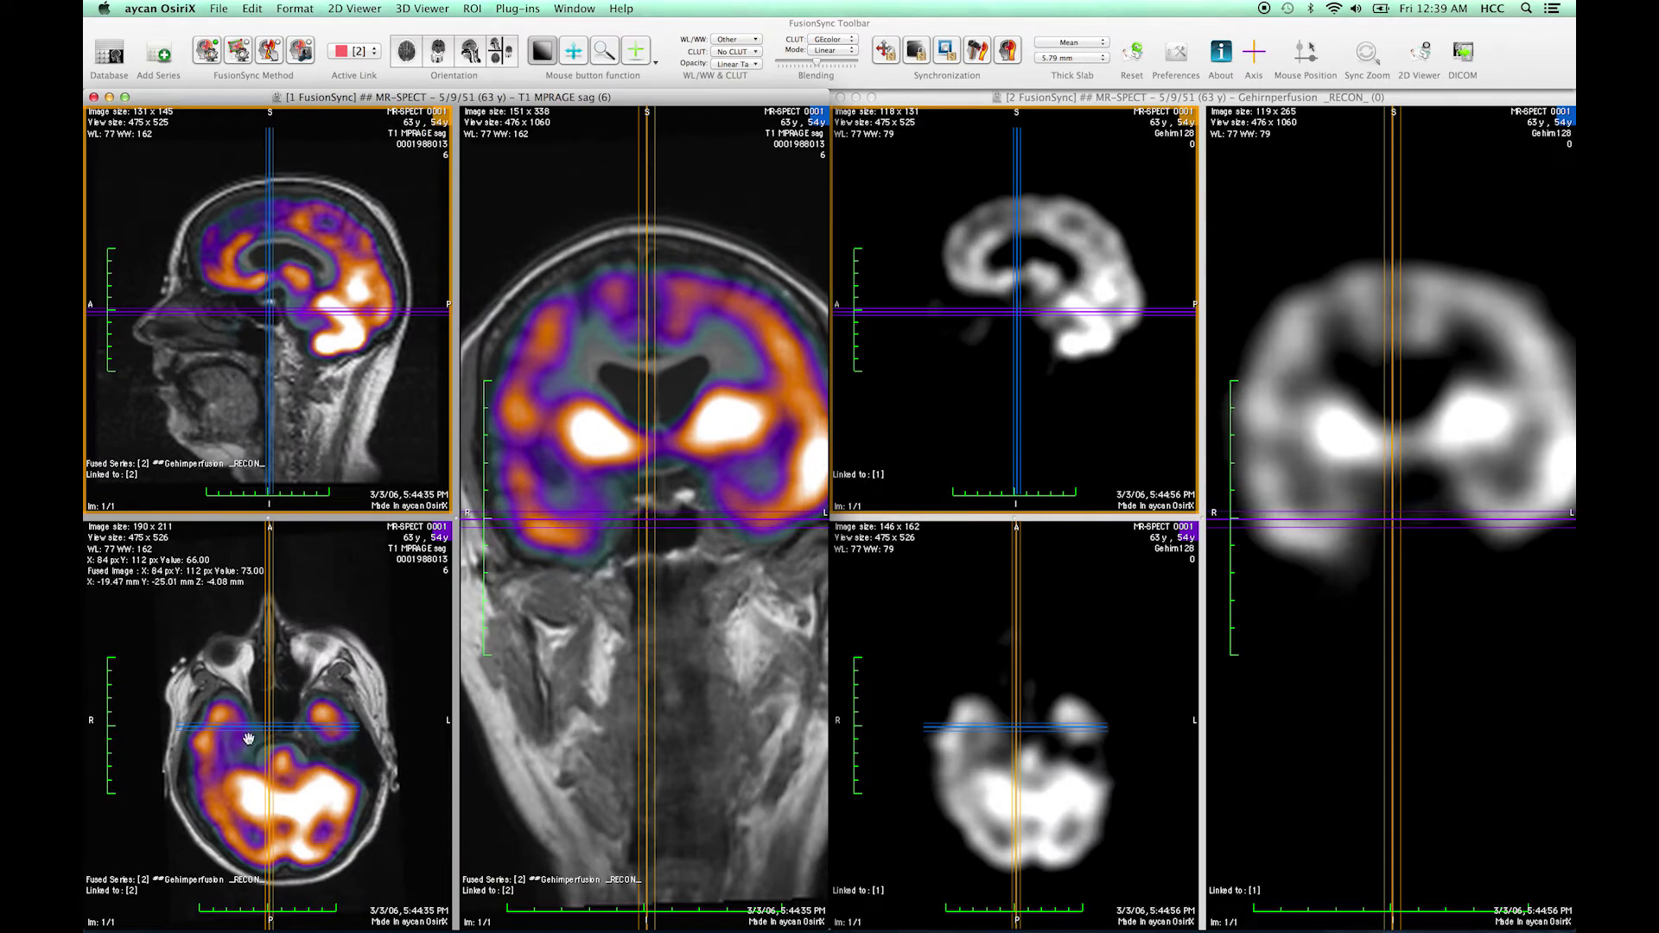
{"action": "left_click_drag", "start_coordinate": [287, 751], "coordinate": [311, 789]}
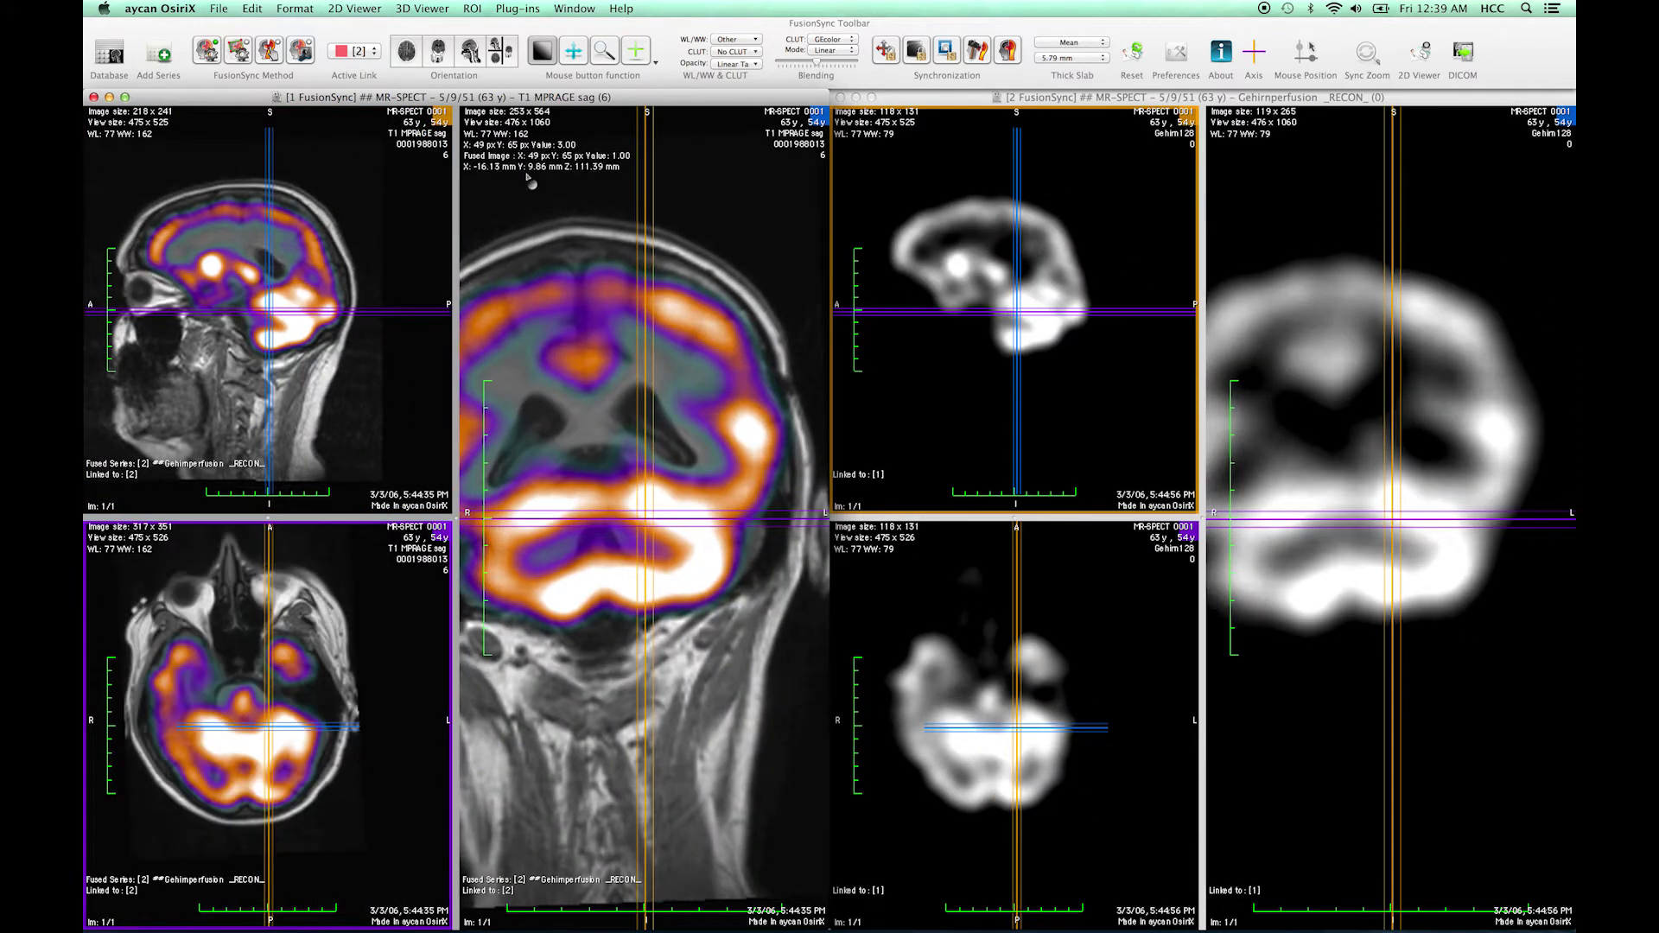
{"action": "left_click", "coordinate": [445, 57]}
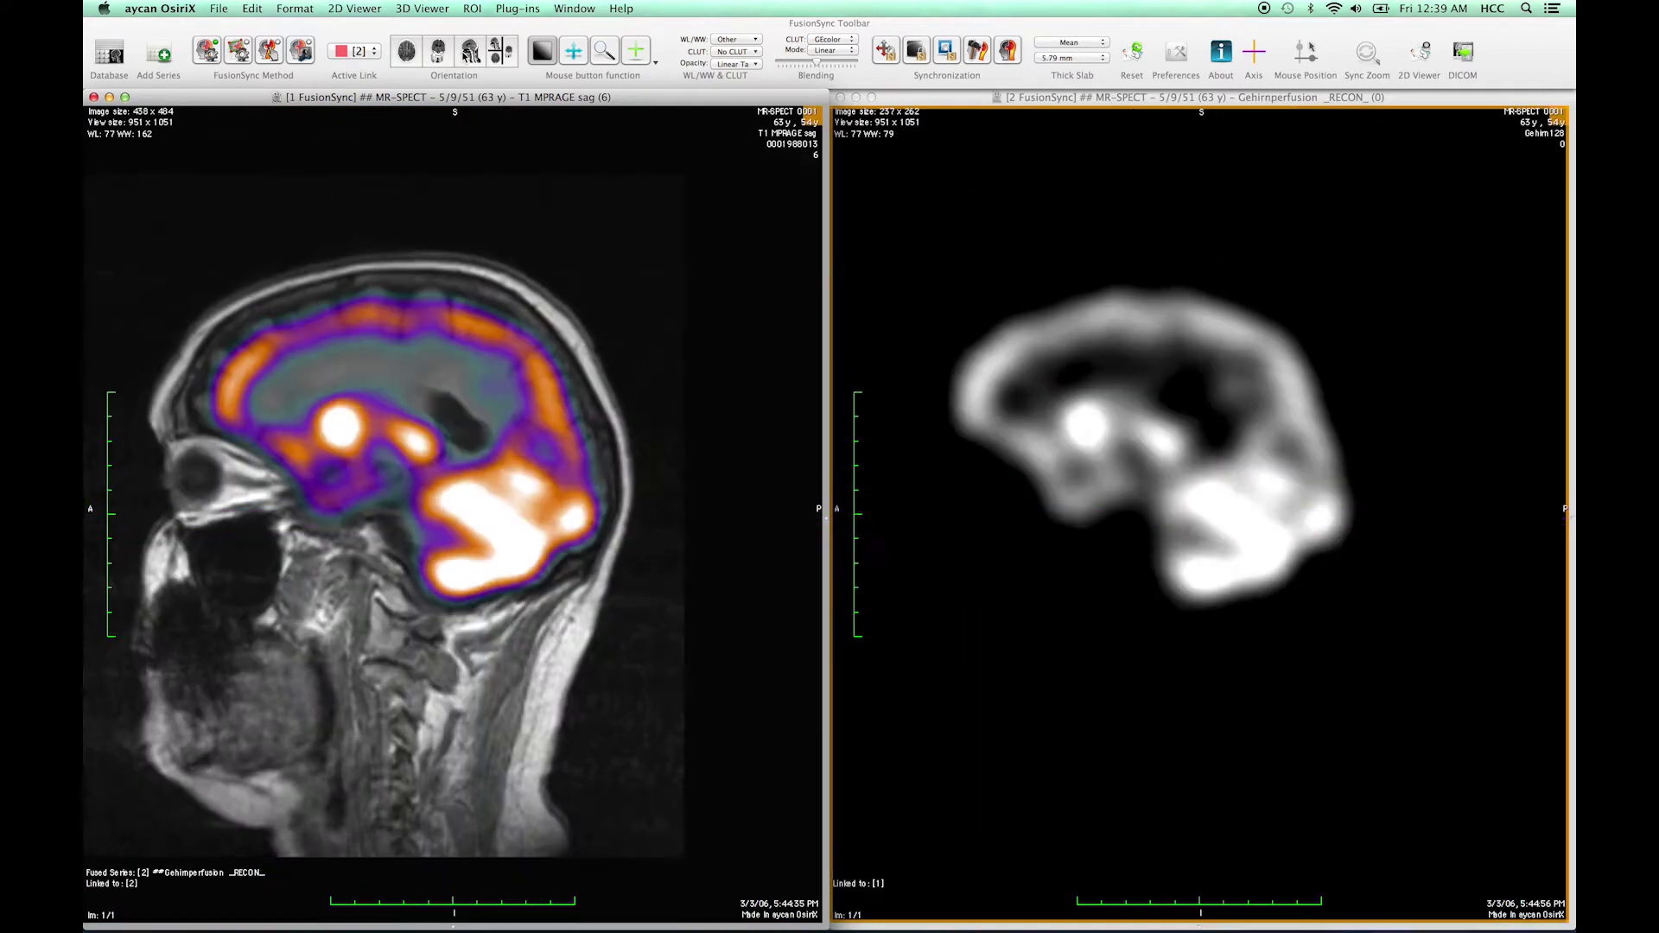
{"action": "scroll", "coordinate": [415, 349], "scroll_direction": "down", "scroll_amount": 5}
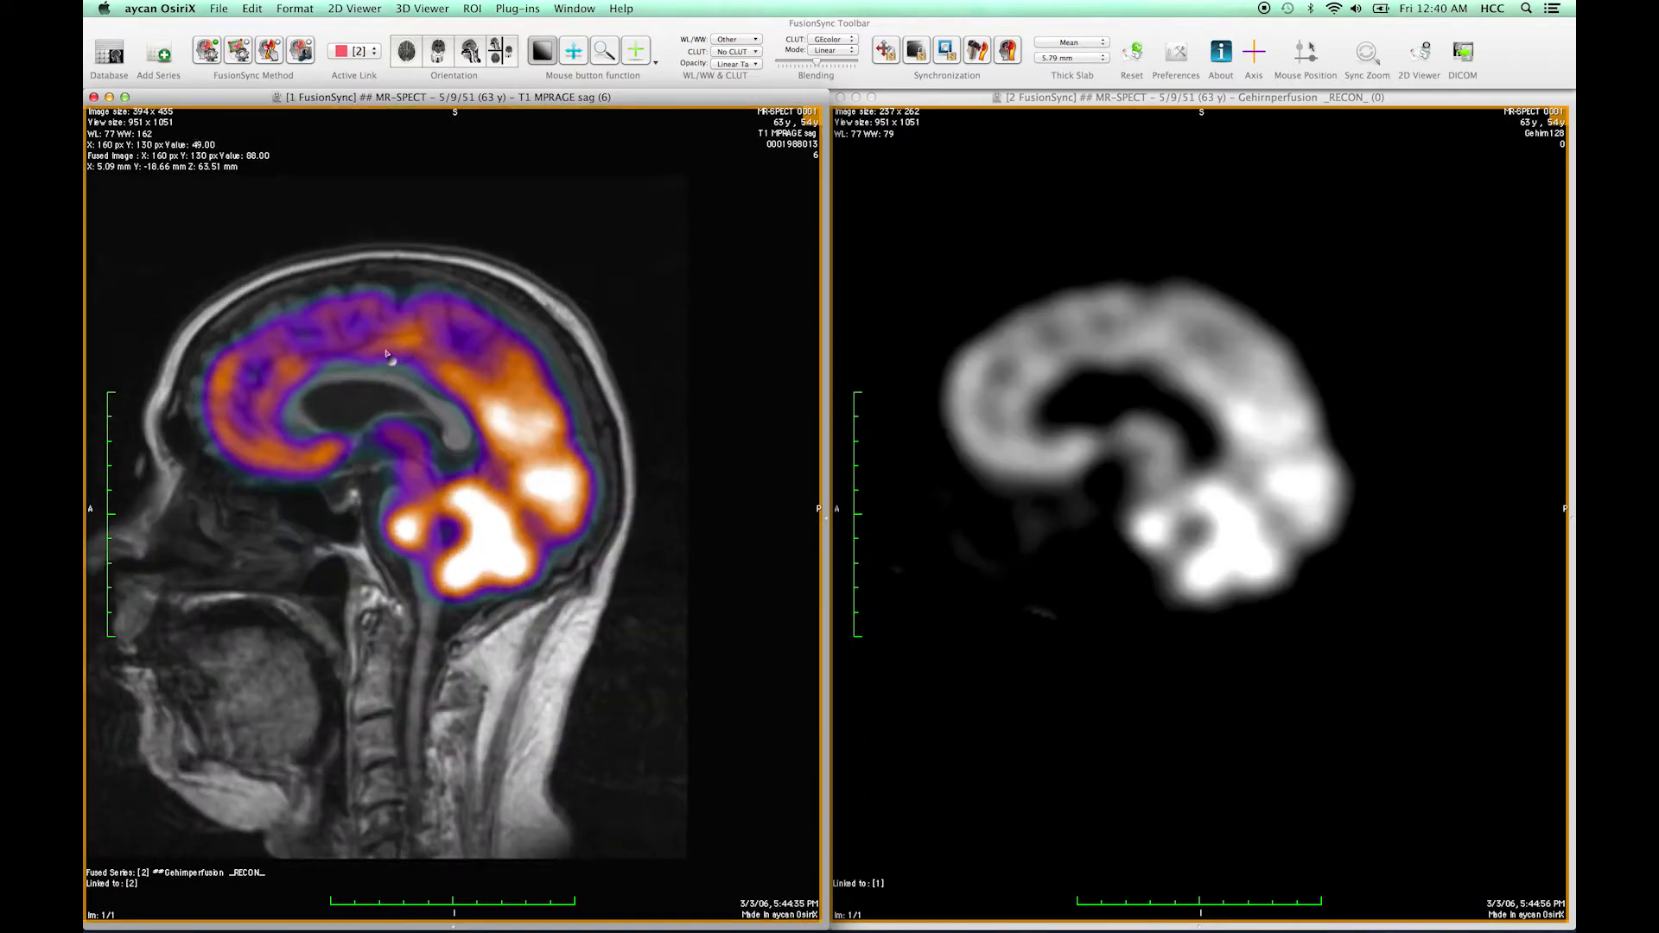
Remove the fusion overlay from the MR image and add the 5:45 PM Gehirnperfusion series to the FusionSync session.
{"action": "right_click", "coordinate": [384, 360]}
{"action": "left_click", "coordinate": [450, 400]}
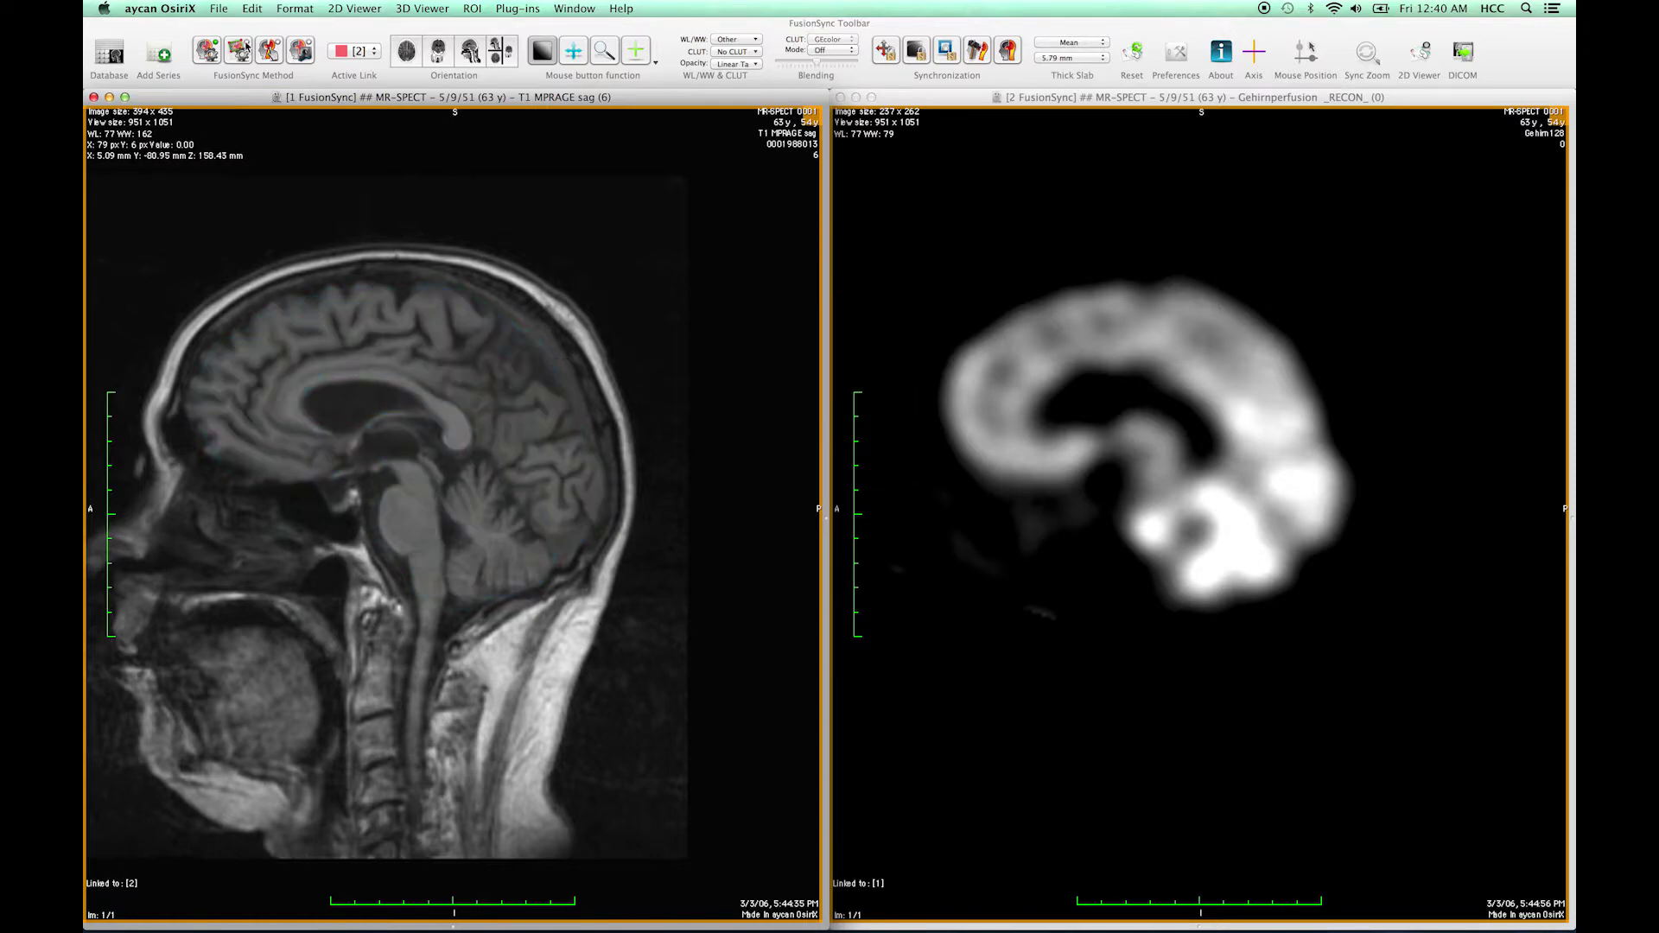
{"action": "left_click", "coordinate": [159, 57]}
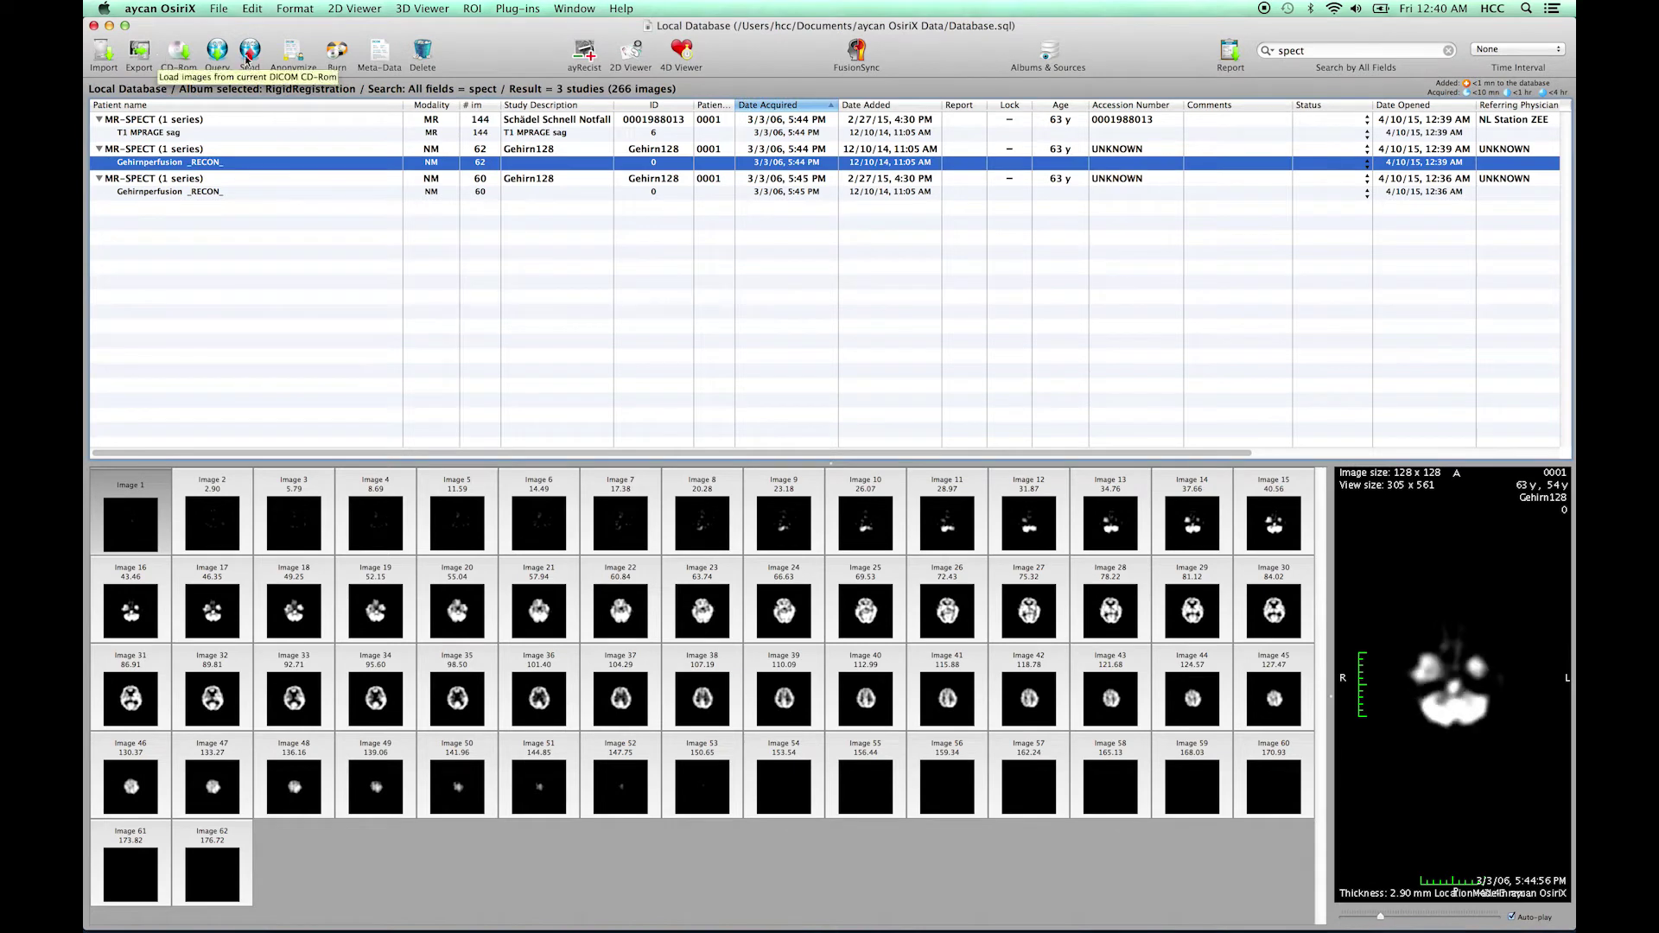
{"action": "left_click", "coordinate": [211, 192]}
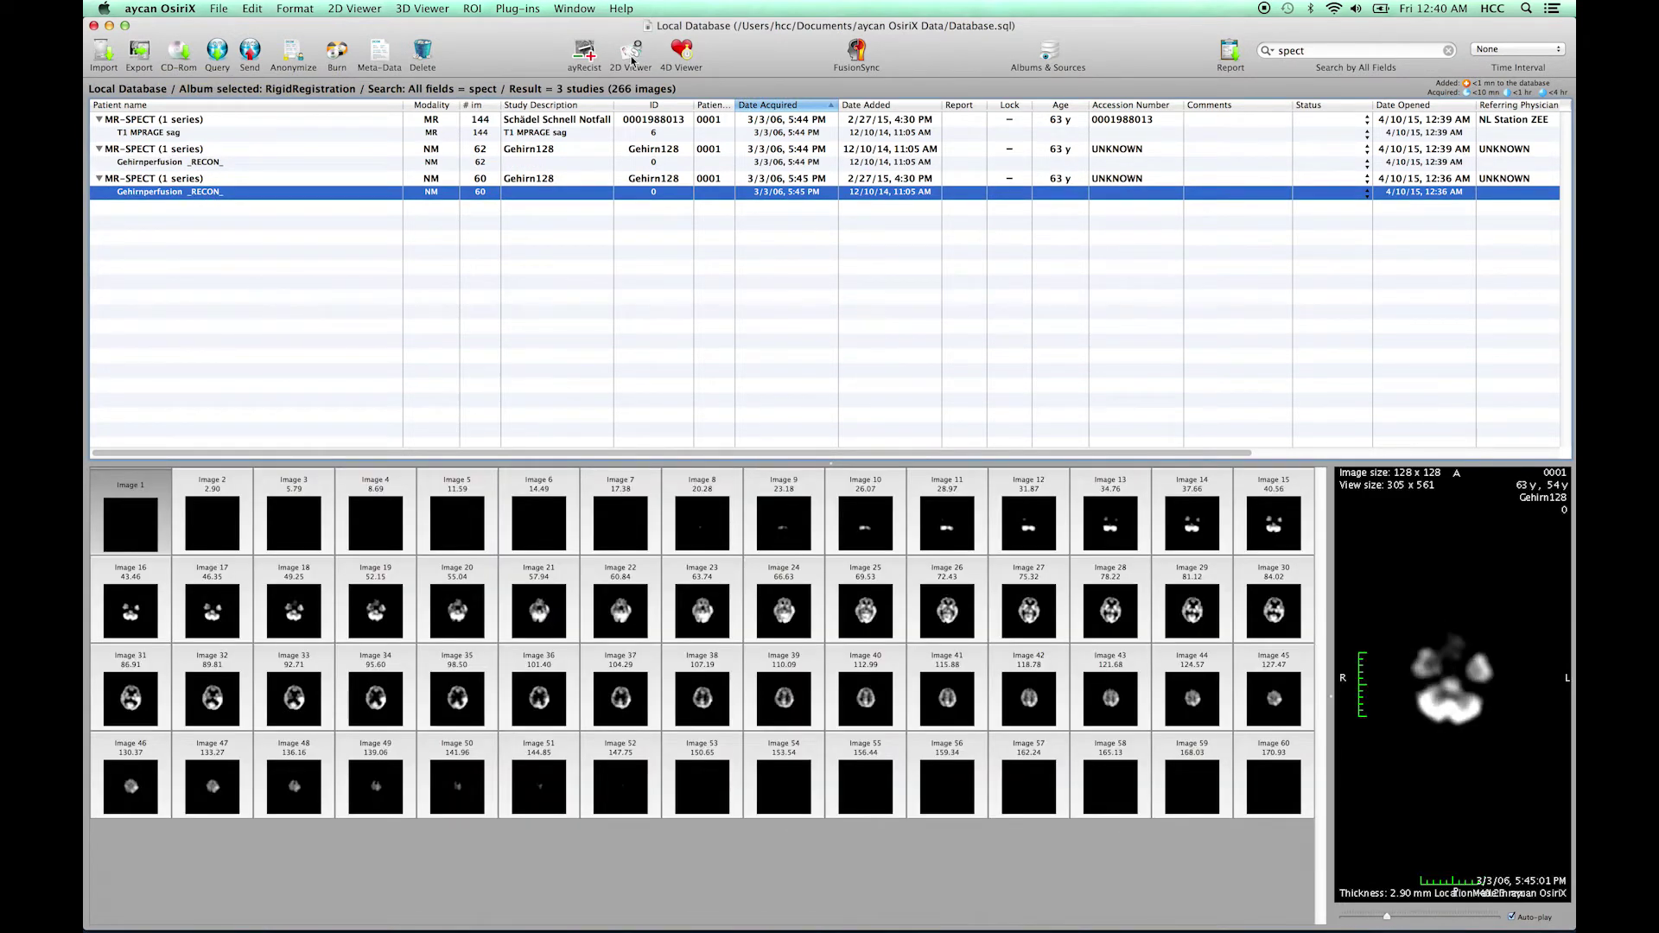
{"action": "left_click", "coordinate": [856, 52]}
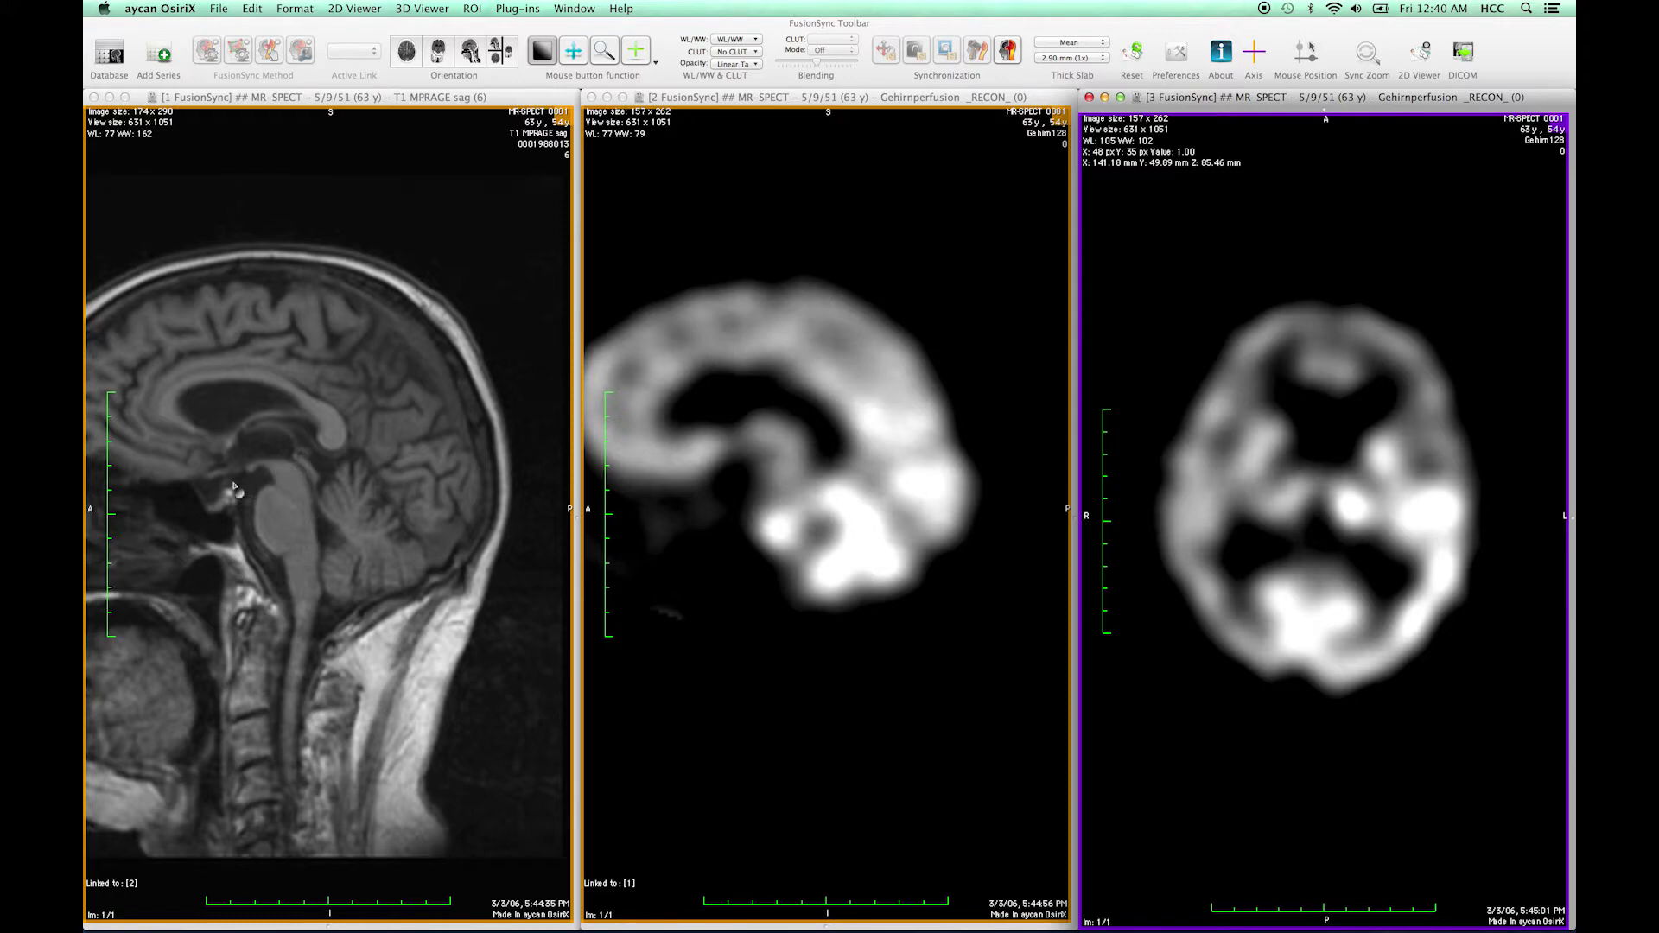
Link the T1 MPRAGE series to the newly added perfusion series and check that all three views follow the same slices.
{"action": "left_click", "coordinate": [265, 475]}
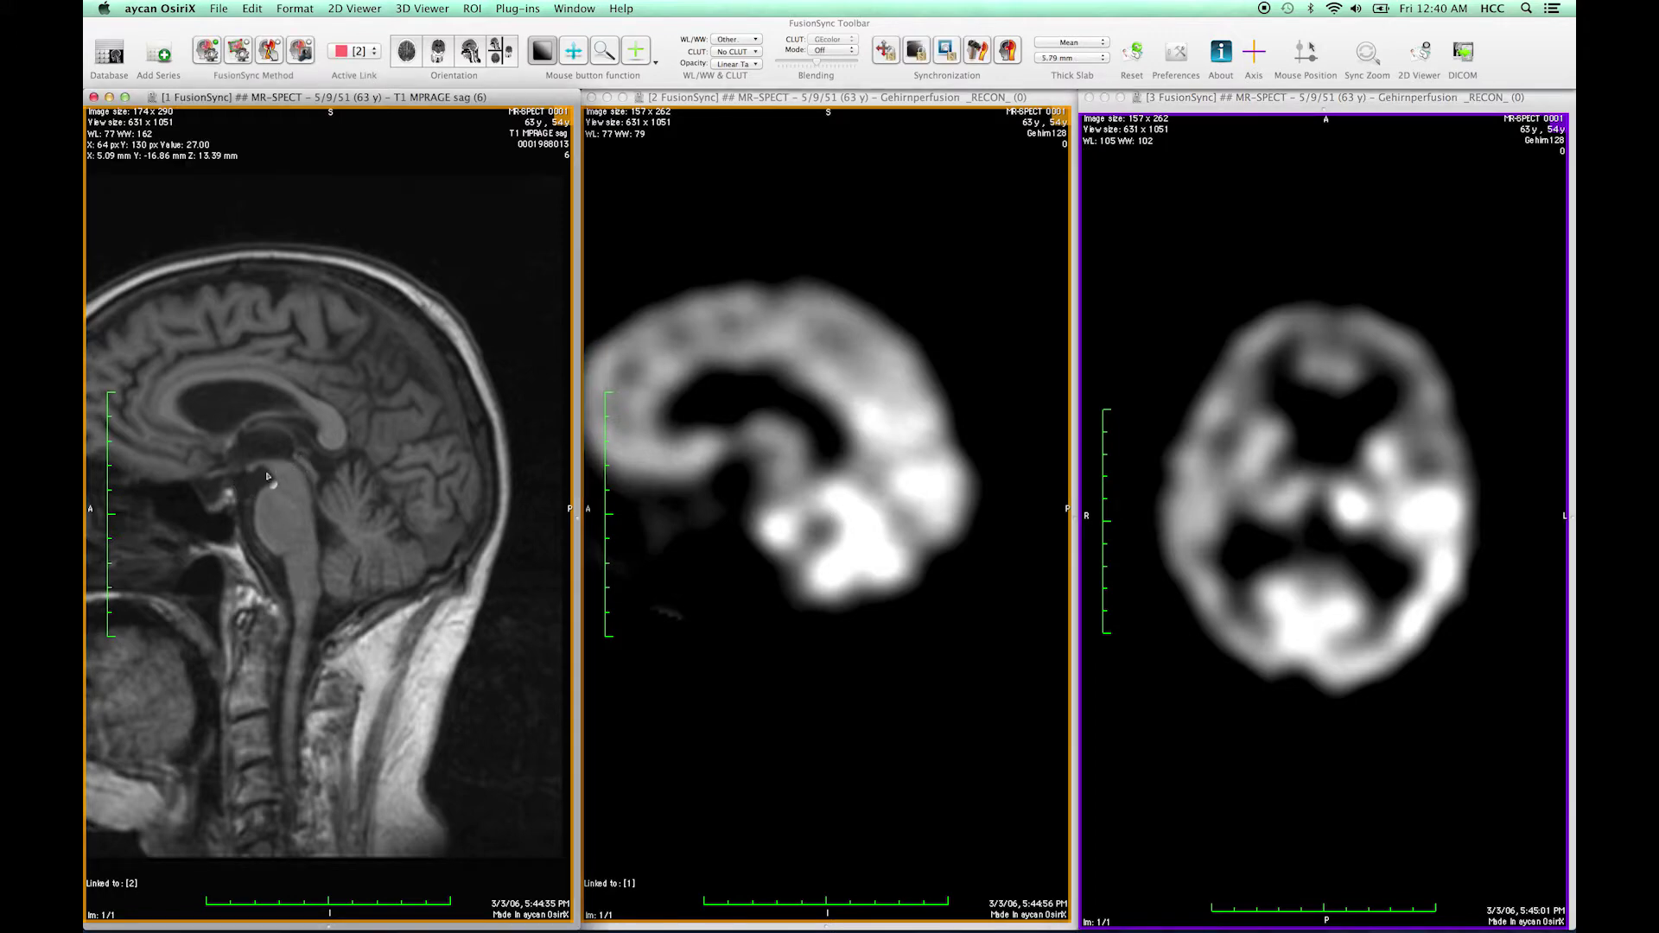
{"action": "left_click_drag", "start_coordinate": [268, 476], "coordinate": [282, 496]}
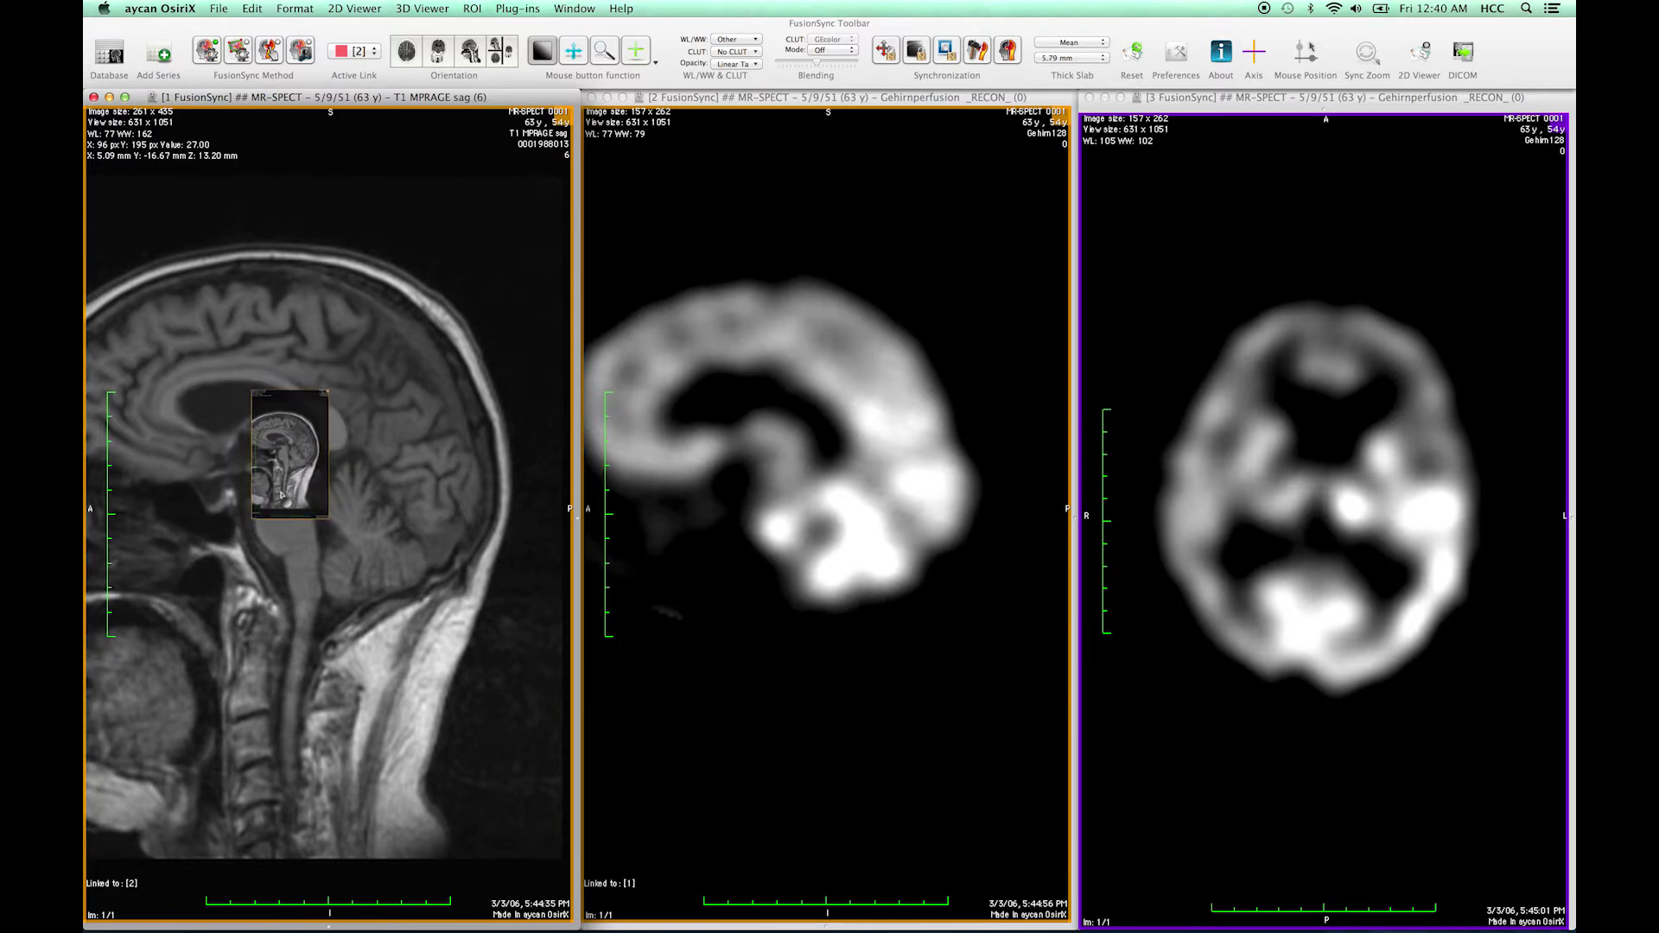
{"action": "left_click_drag", "start_coordinate": [281, 496], "coordinate": [1279, 471]}
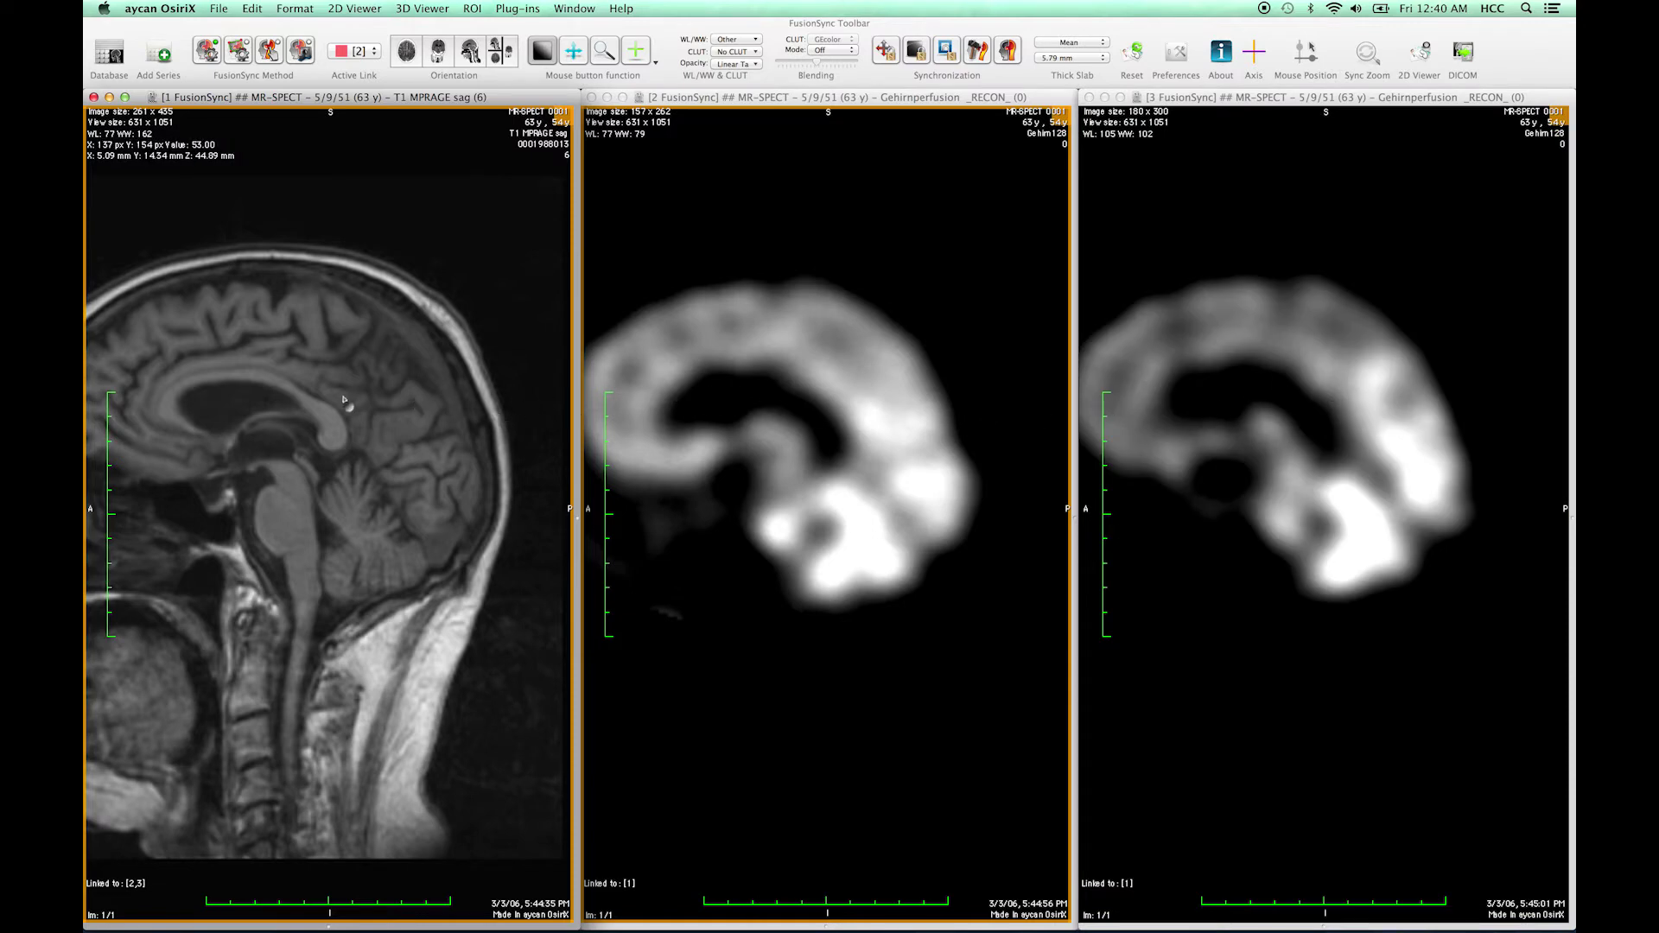
{"action": "scroll", "coordinate": [343, 399], "scroll_direction": "down", "scroll_amount": 10}
{"action": "scroll", "coordinate": [343, 399], "scroll_direction": "up", "scroll_amount": 10}
{"action": "scroll", "coordinate": [344, 399], "scroll_direction": "down", "scroll_amount": 5}
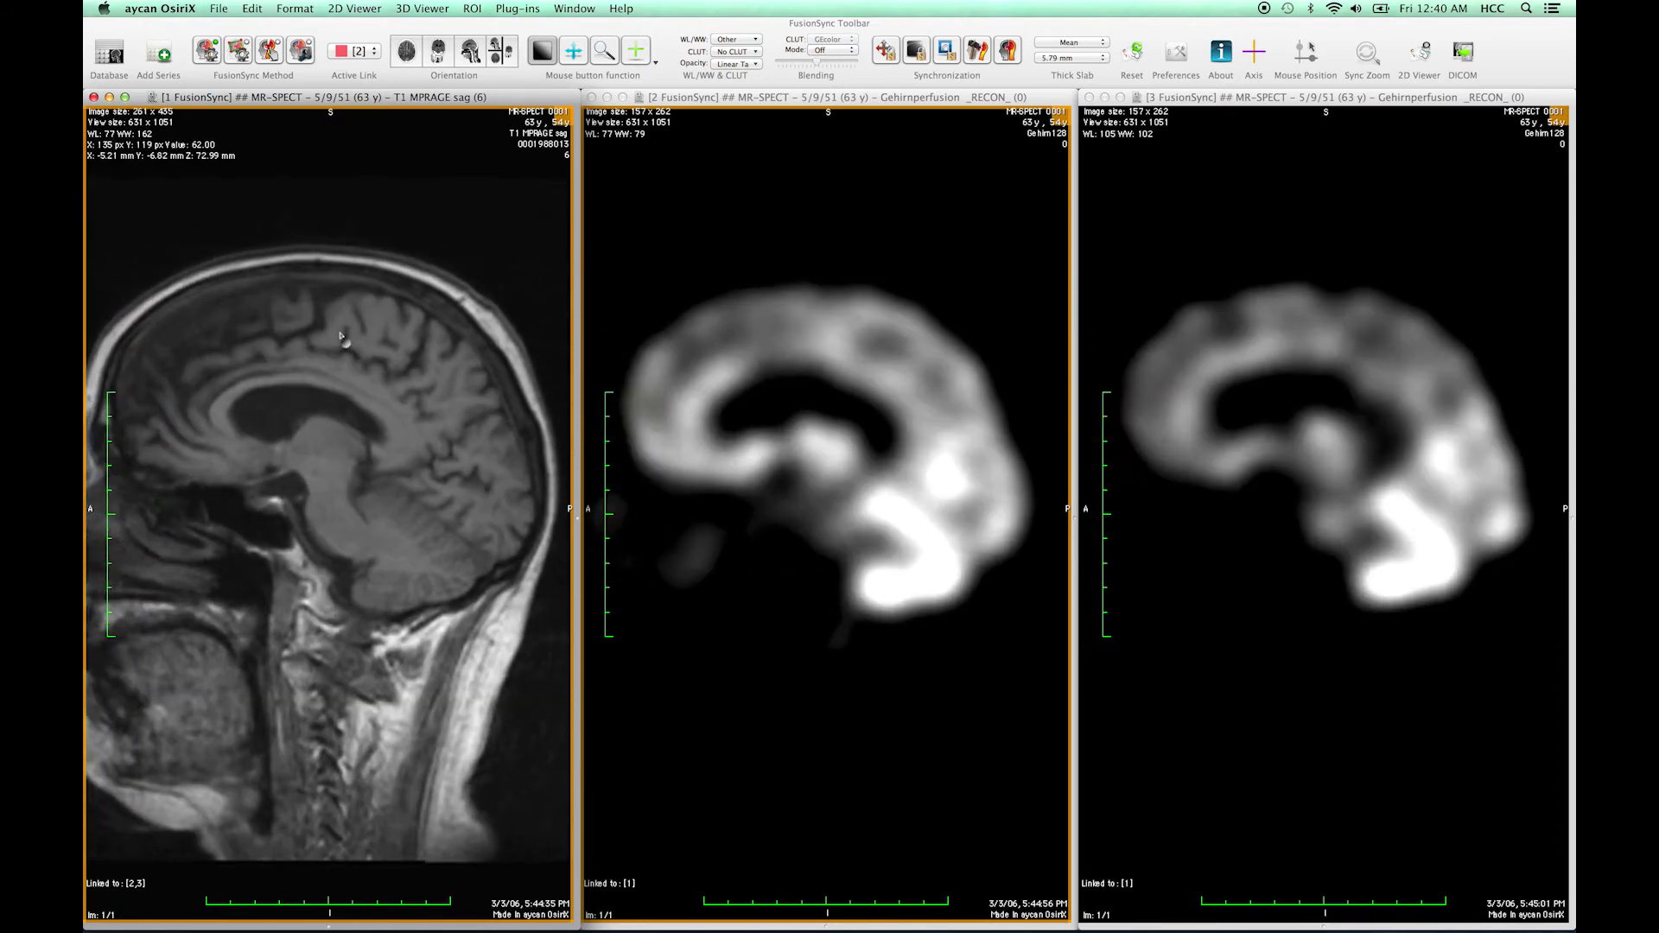
{"action": "scroll", "coordinate": [346, 341], "scroll_direction": "down", "scroll_amount": 5}
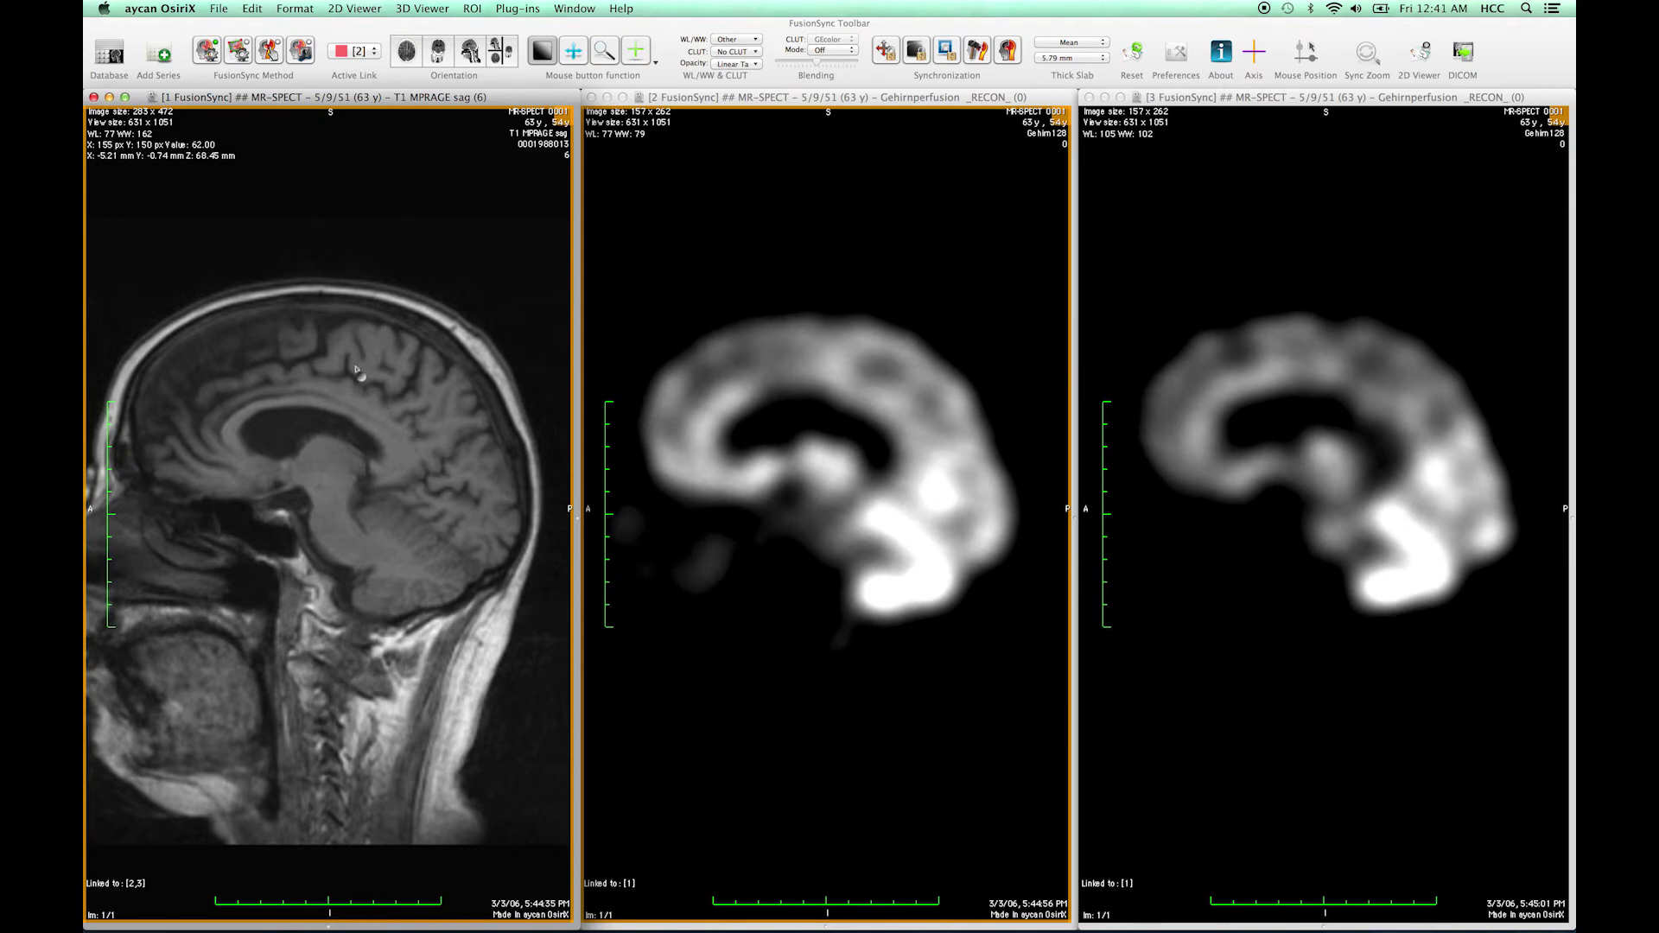
Make perfusion series [3] the active link of the MR window, fuse it onto the MR image and browse the slices.
{"action": "left_click", "coordinate": [353, 52]}
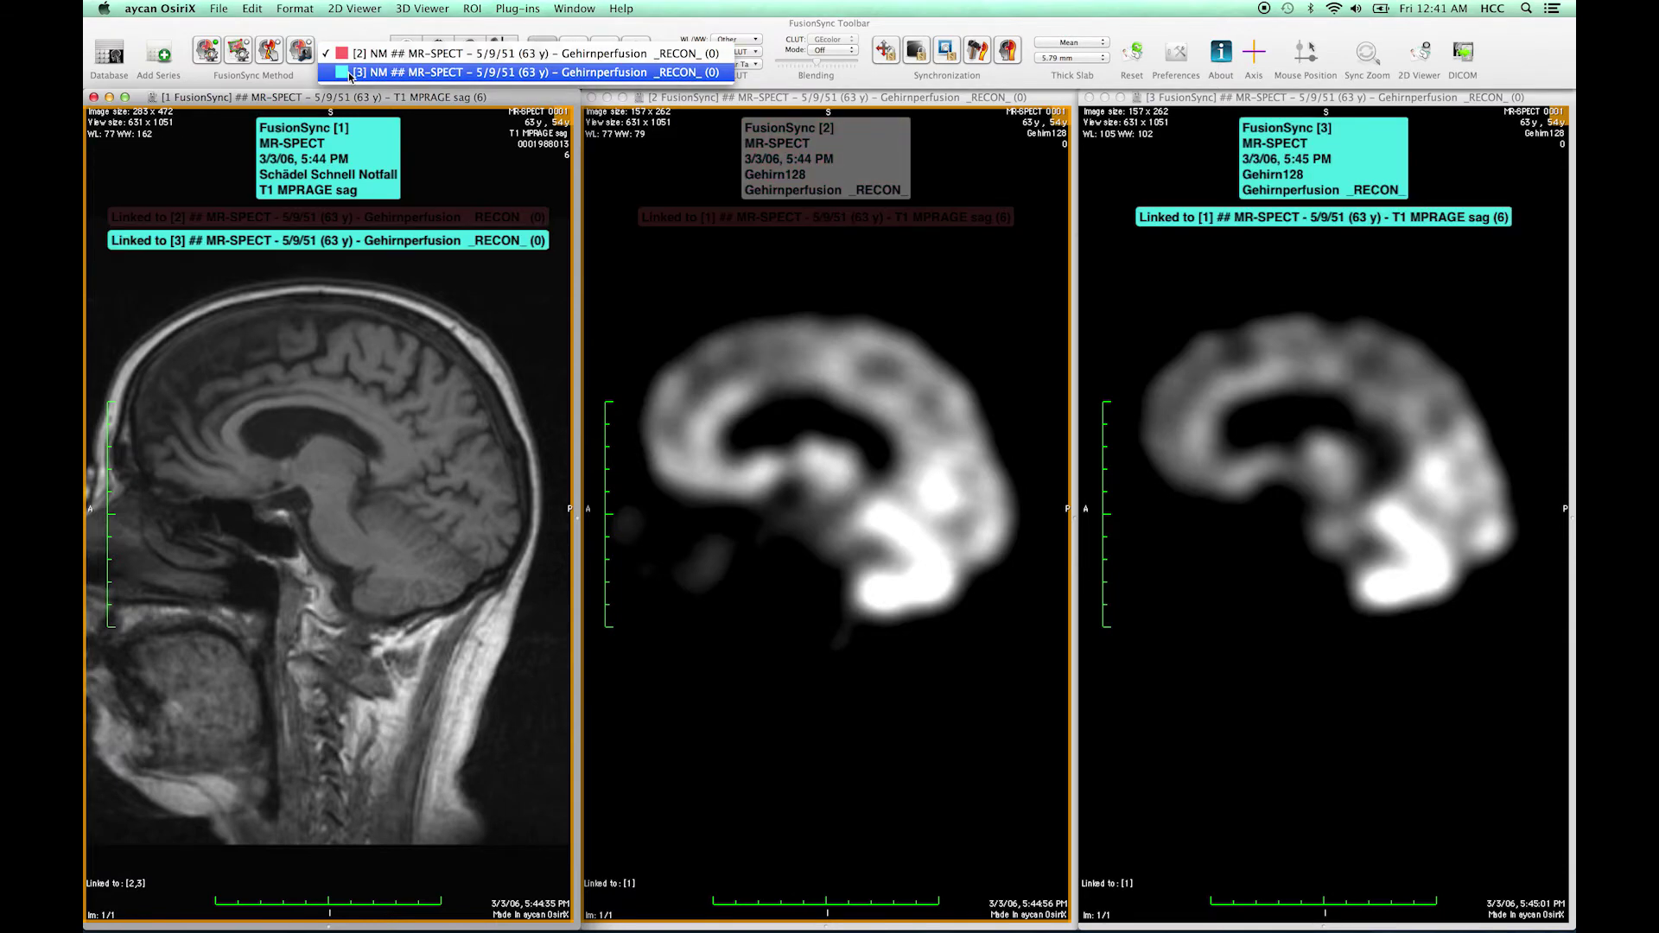
{"action": "left_click", "coordinate": [351, 70]}
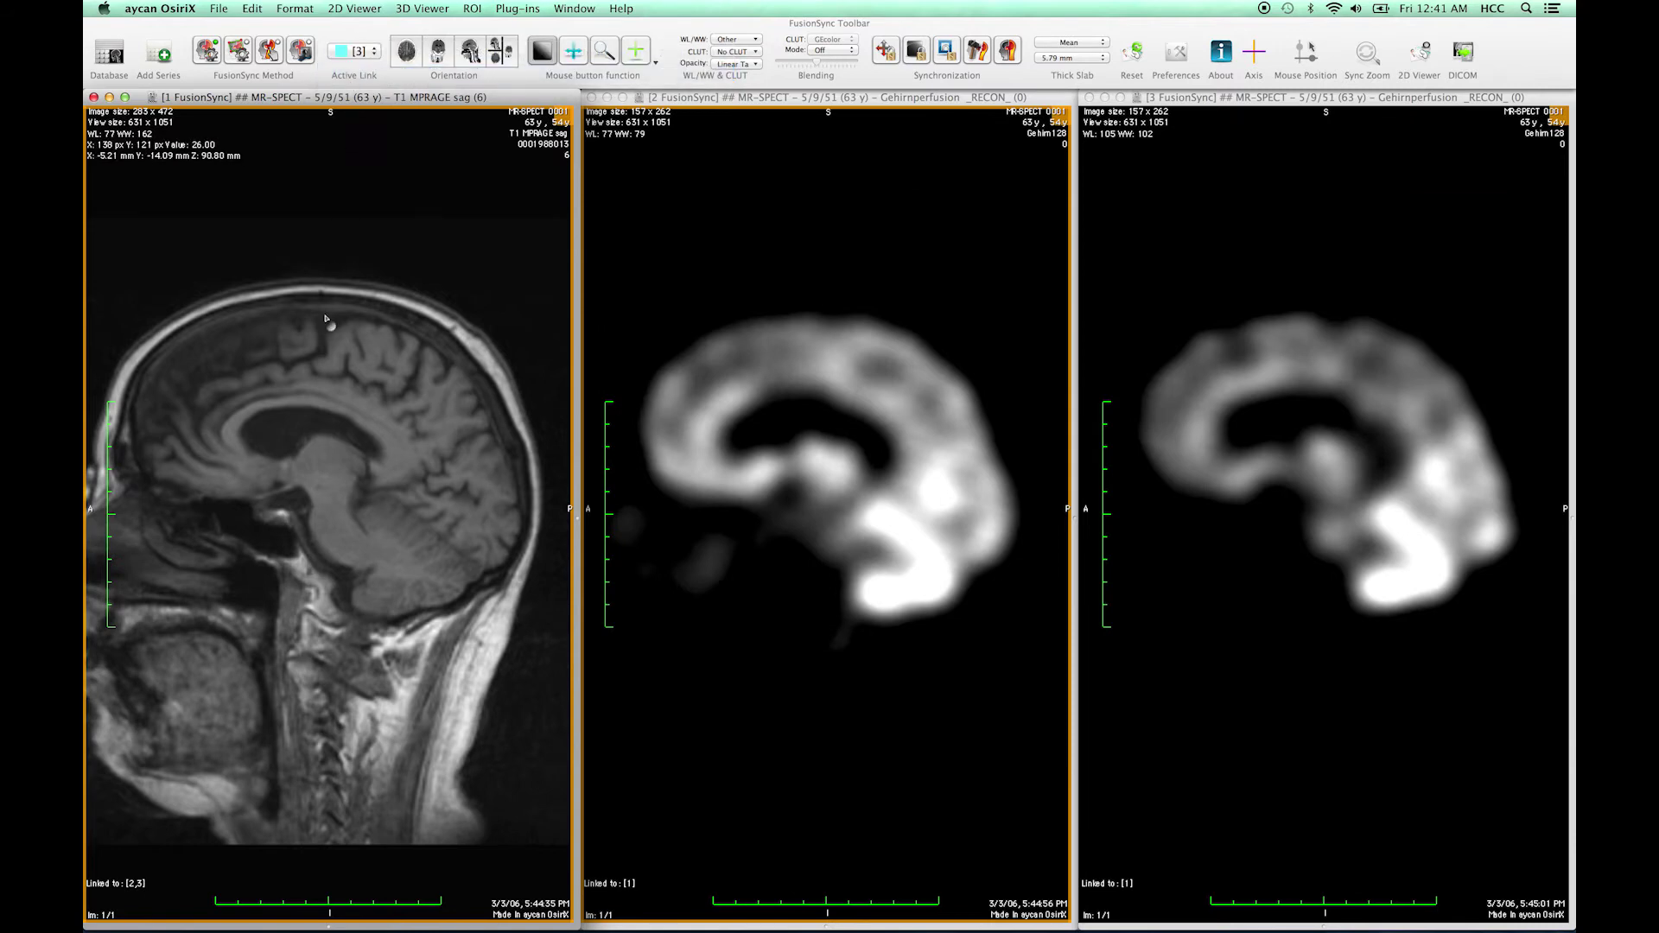
{"action": "right_click", "coordinate": [323, 319]}
{"action": "left_click", "coordinate": [406, 382]}
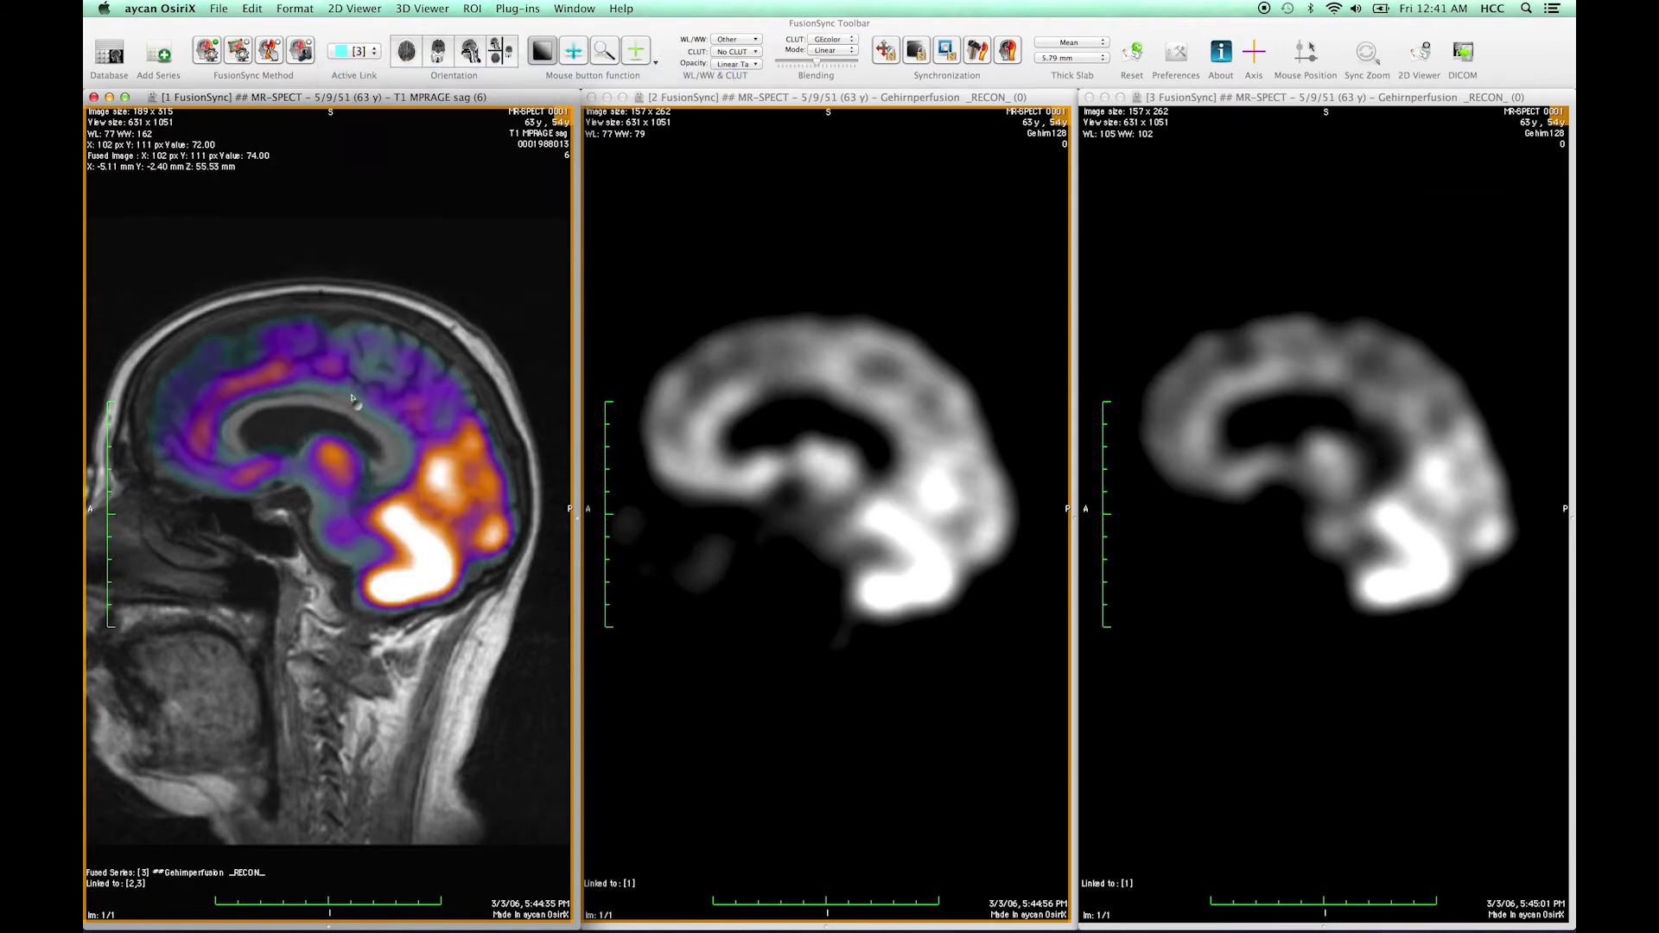
{"action": "scroll", "coordinate": [354, 401], "scroll_direction": "down", "scroll_amount": 5}
{"action": "scroll", "coordinate": [355, 401], "scroll_direction": "up", "scroll_amount": 5}
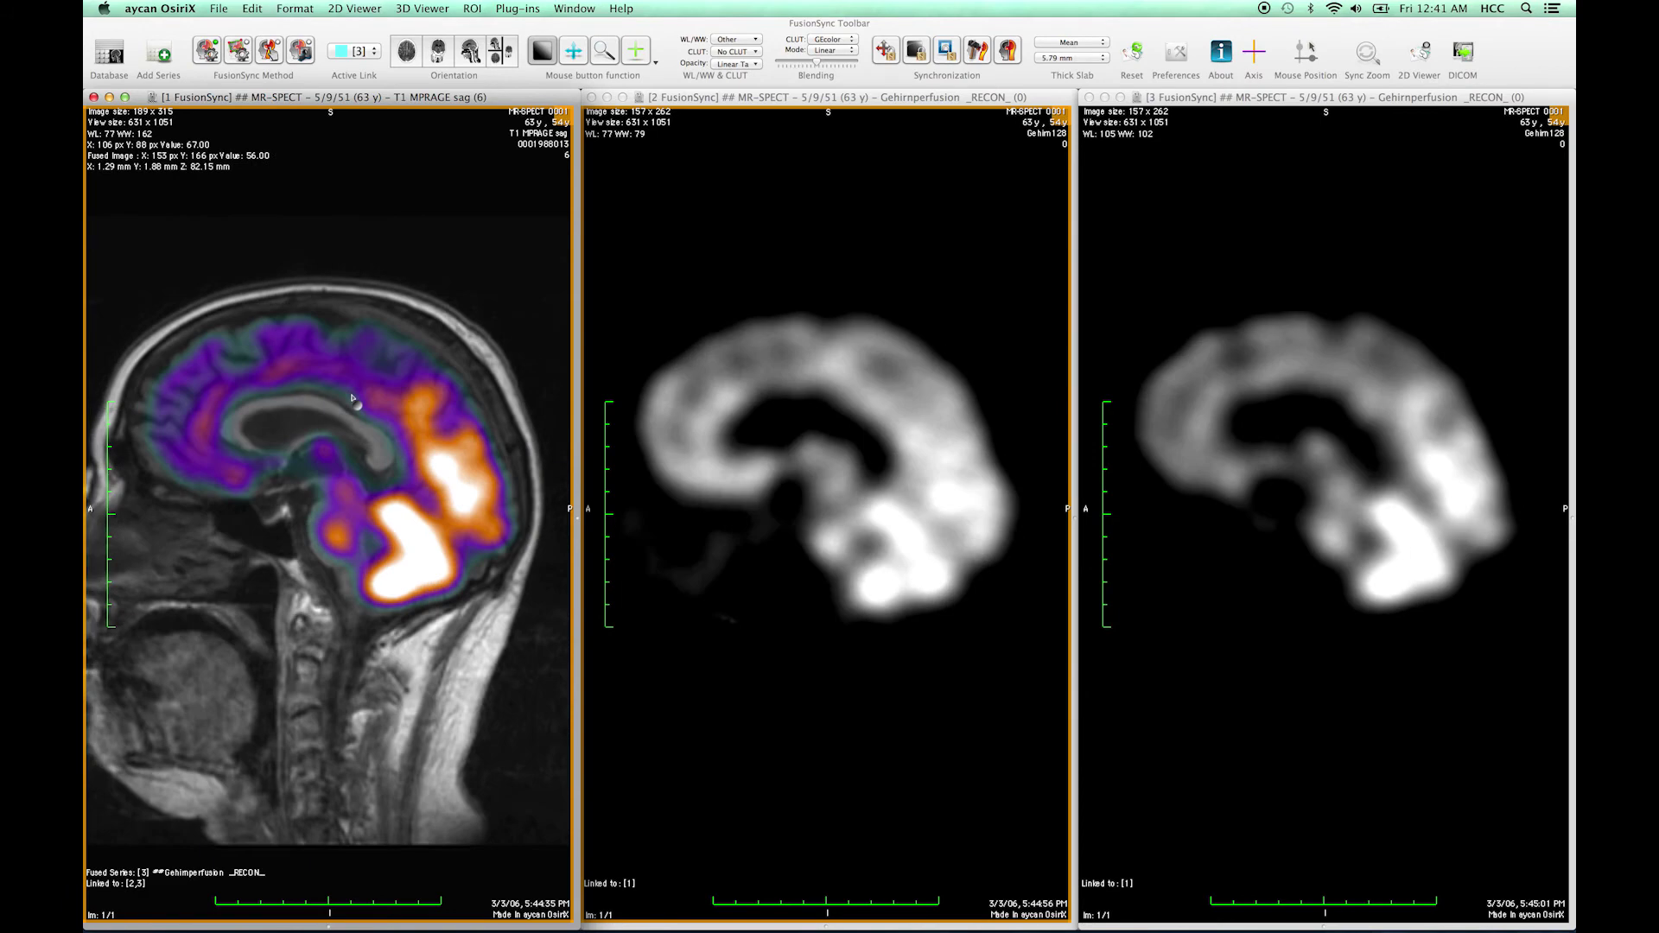
Switch the active link back to perfusion series [2] and browse its fused sagittal slices.
{"action": "left_click", "coordinate": [352, 51]}
{"action": "left_click", "coordinate": [353, 35]}
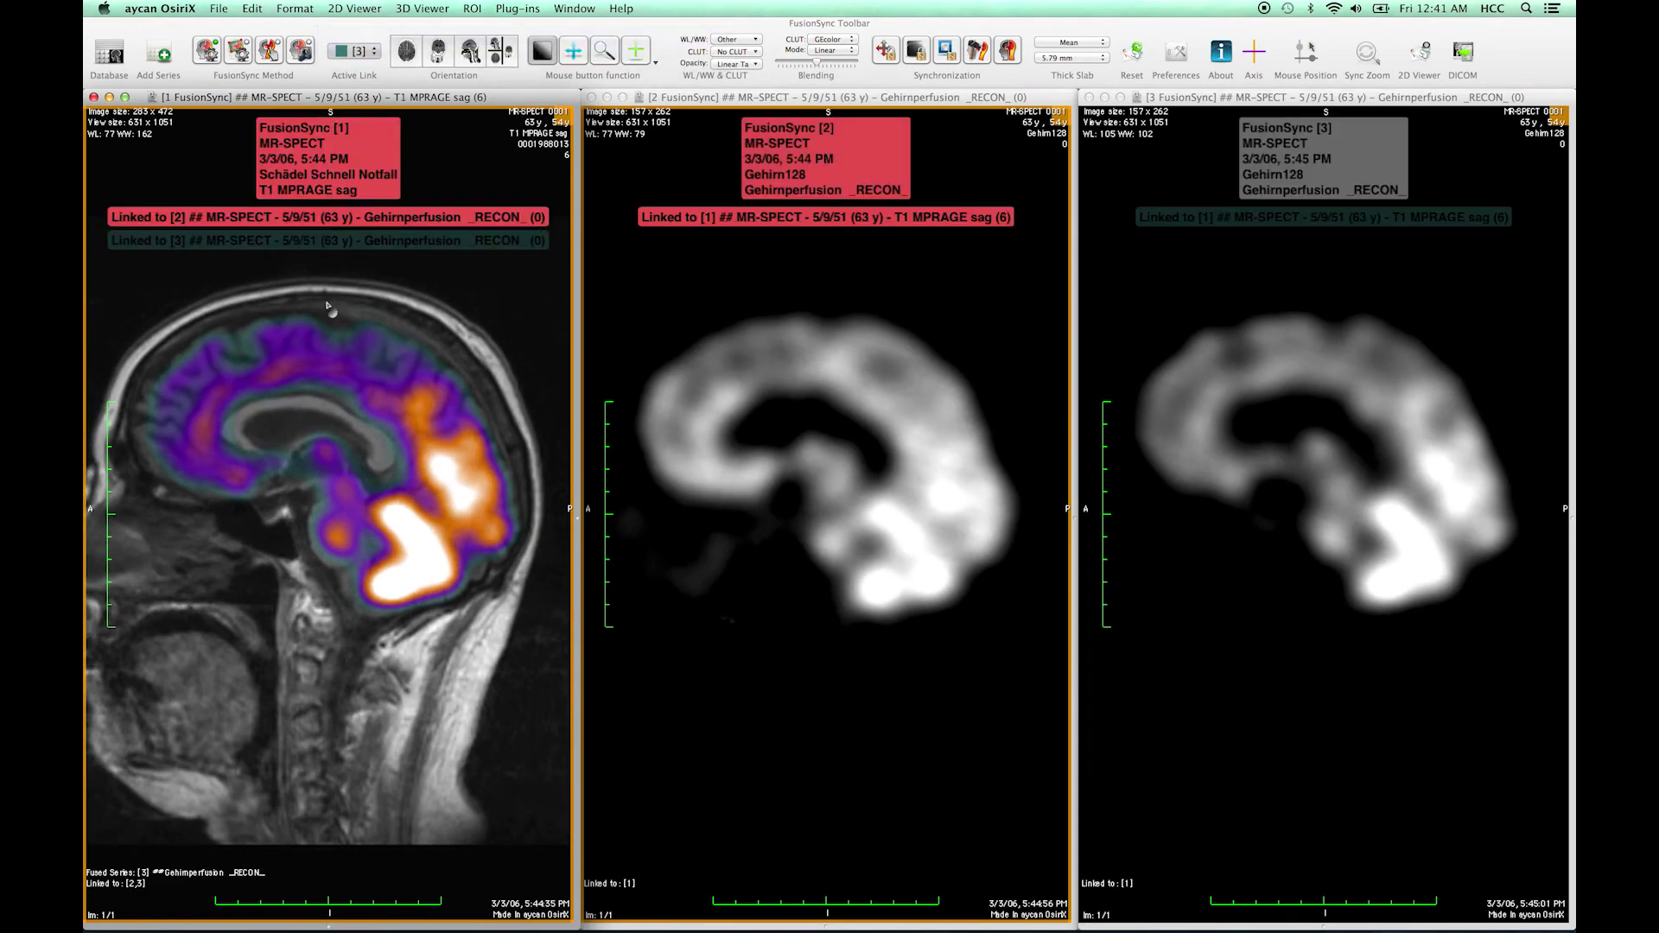
{"action": "scroll", "coordinate": [329, 301], "scroll_direction": "down", "scroll_amount": 4}
{"action": "scroll", "coordinate": [328, 301], "scroll_direction": "up", "scroll_amount": 5}
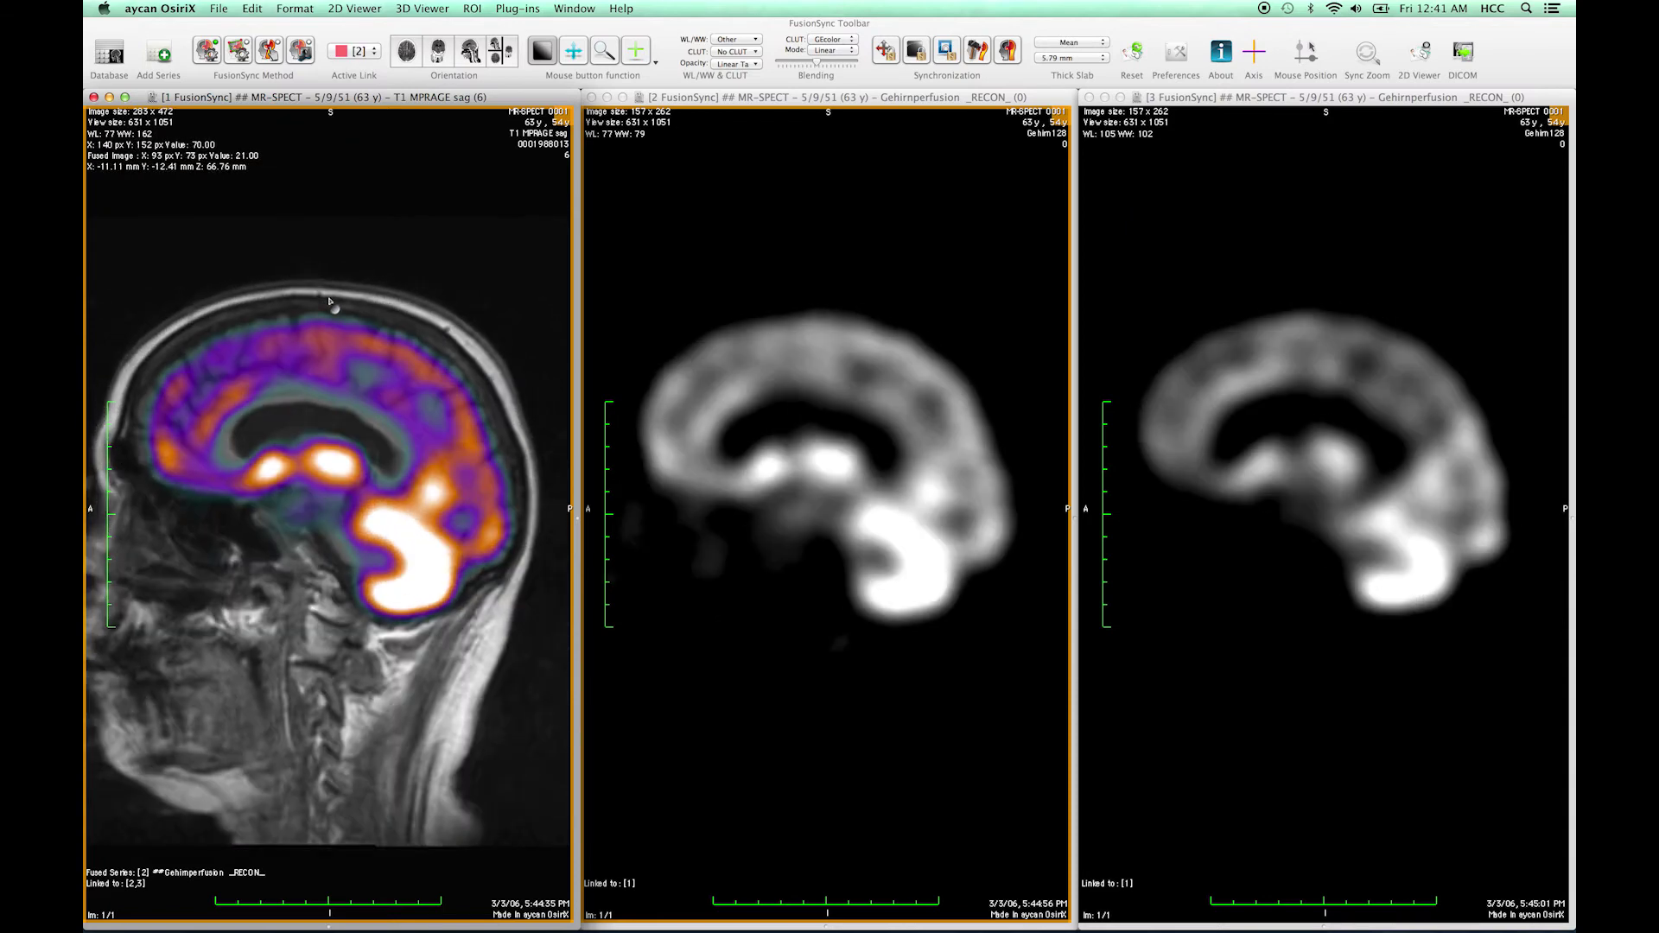
Maximize the fused MR window, browse its slices and switch the active link to perfusion series [3].
{"action": "left_click", "coordinate": [125, 98]}
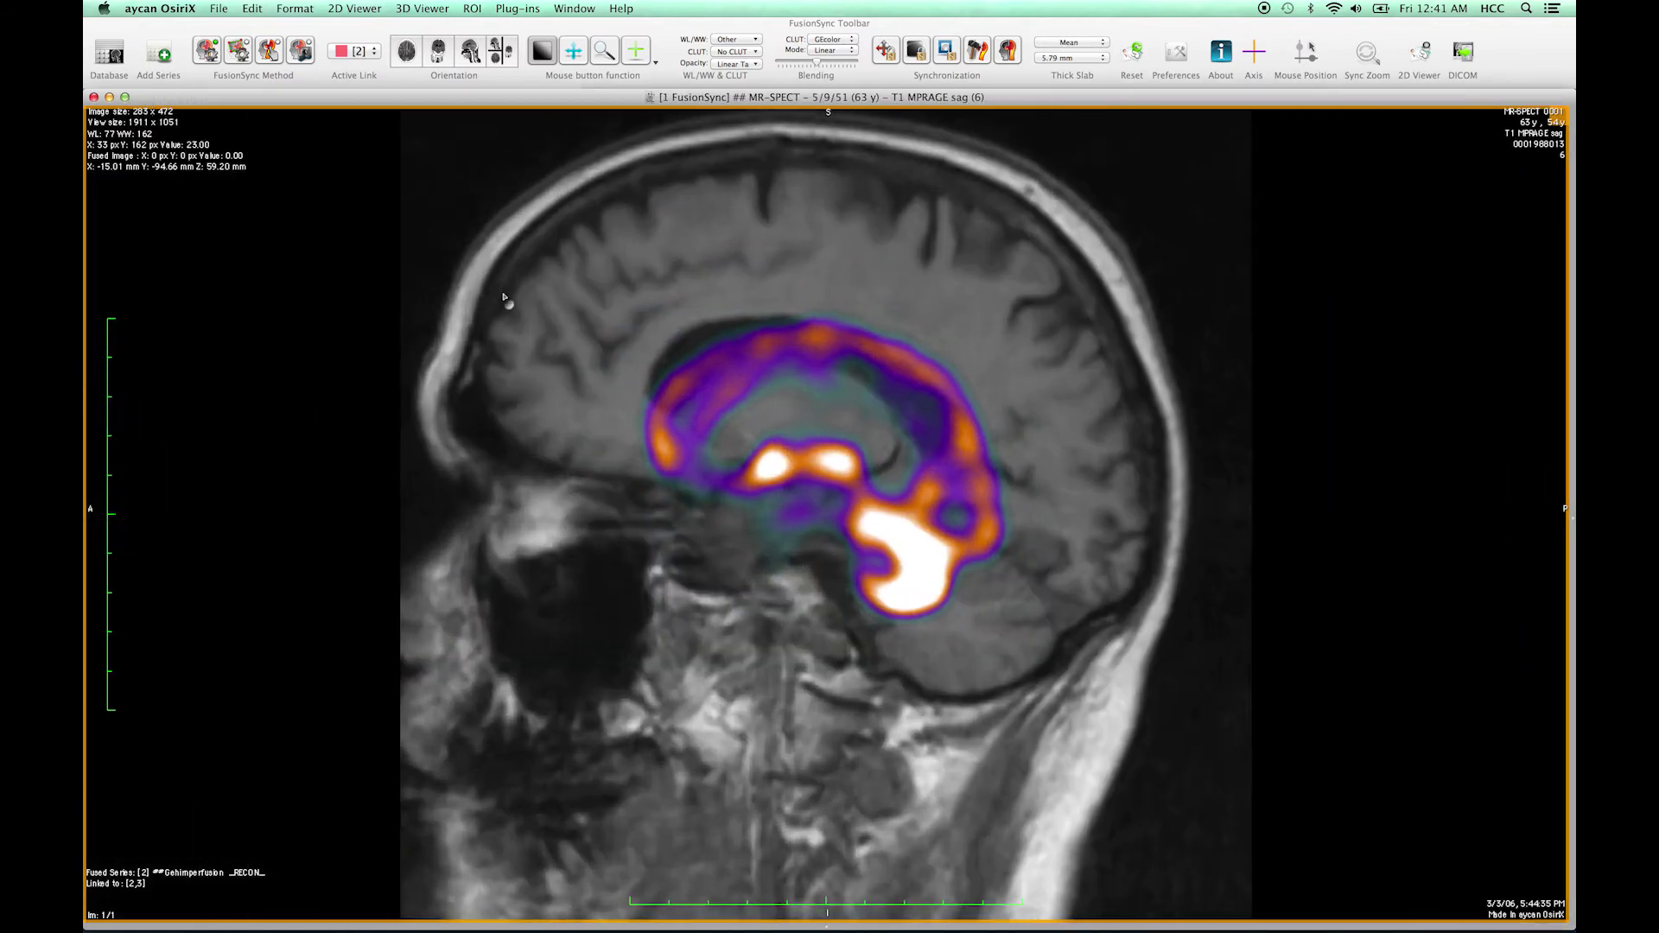
{"action": "scroll", "coordinate": [793, 402], "scroll_direction": "up", "scroll_amount": 4}
{"action": "scroll", "coordinate": [794, 402], "scroll_direction": "up", "scroll_amount": 6}
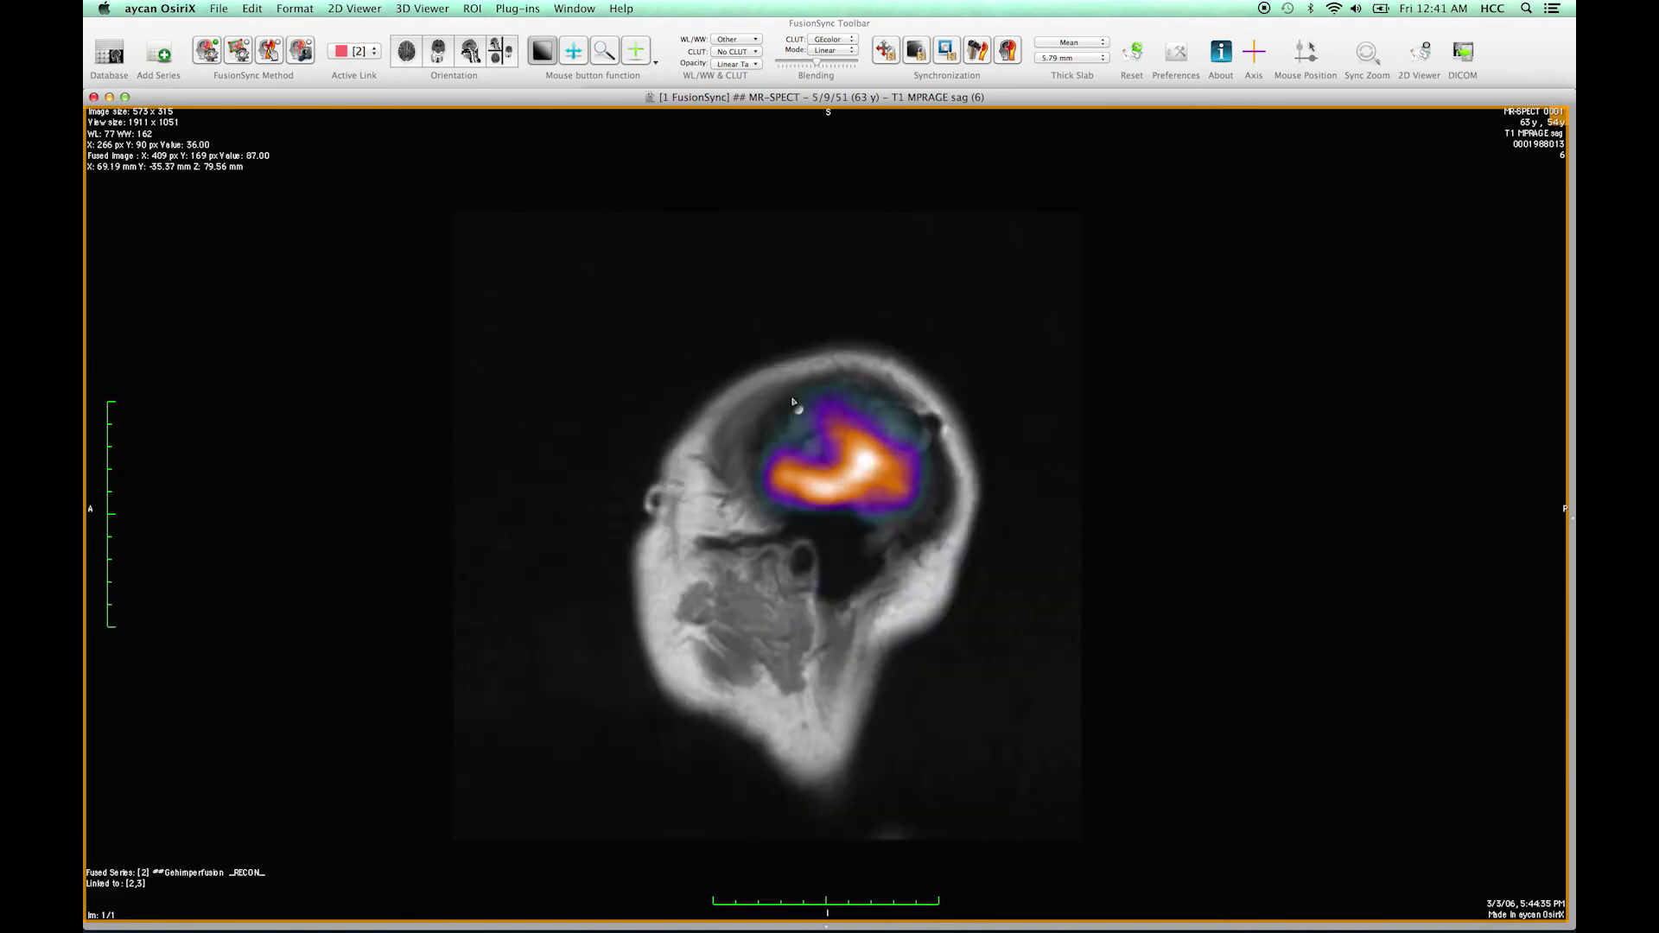
{"action": "scroll", "coordinate": [794, 403], "scroll_direction": "up", "scroll_amount": 3}
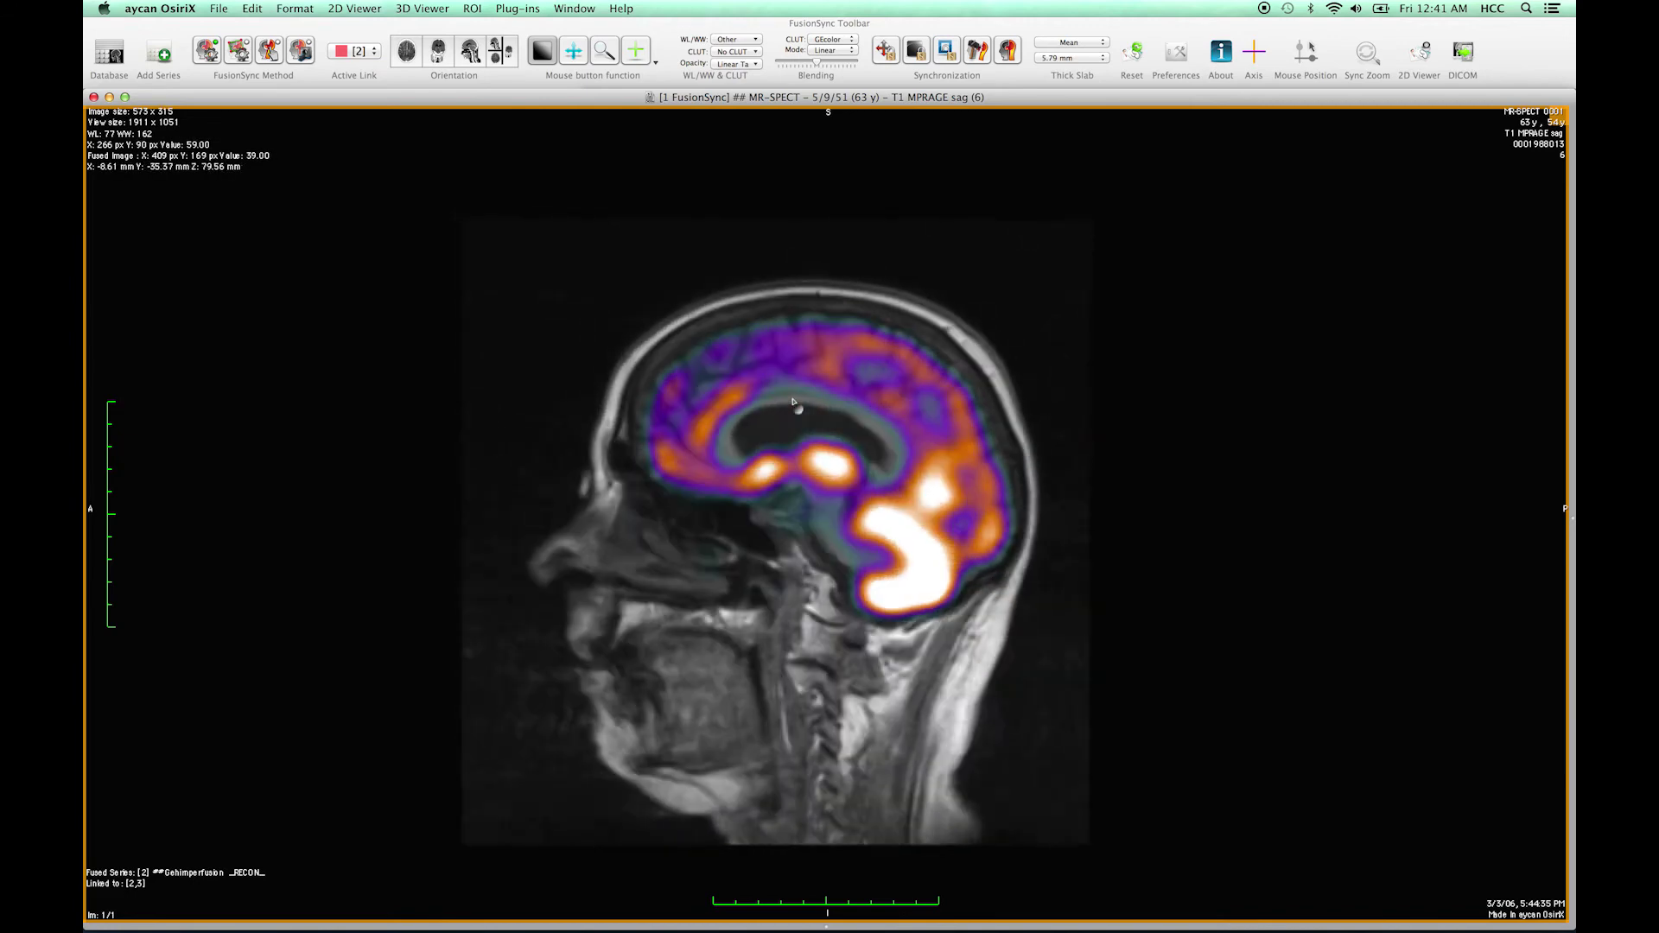
{"action": "left_click", "coordinate": [354, 52]}
{"action": "left_click", "coordinate": [354, 72]}
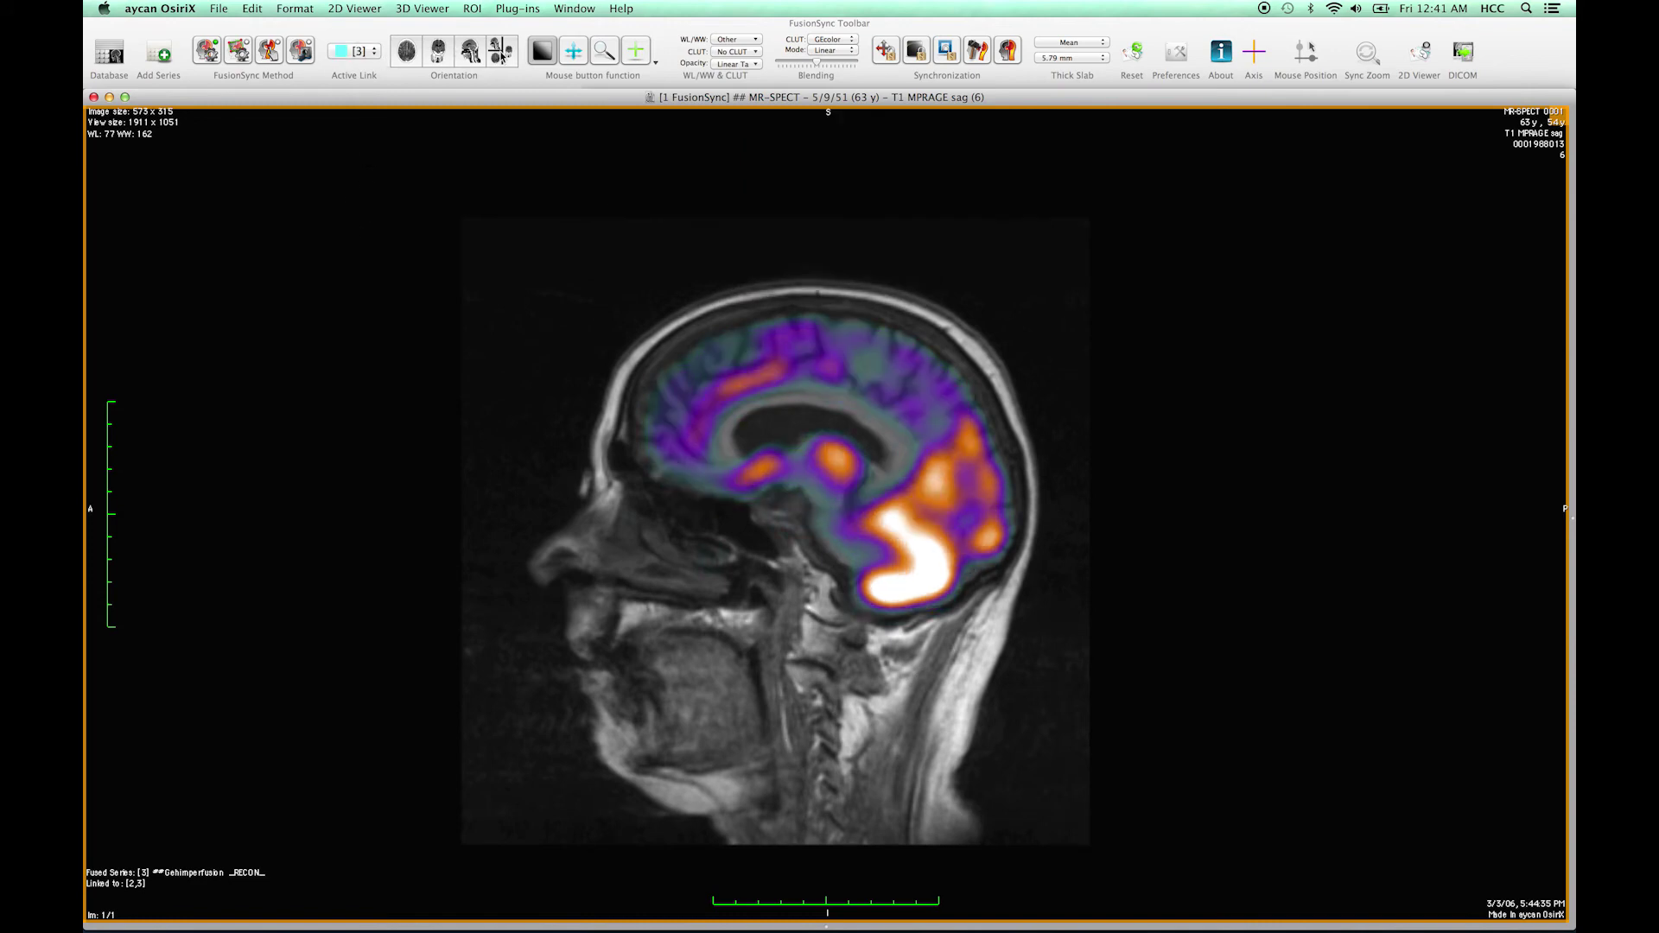
Show the fused MR in the three-plane layout, center it on the bright left-hemisphere uptake and enlarge the coronal view.
{"action": "left_click", "coordinate": [501, 52]}
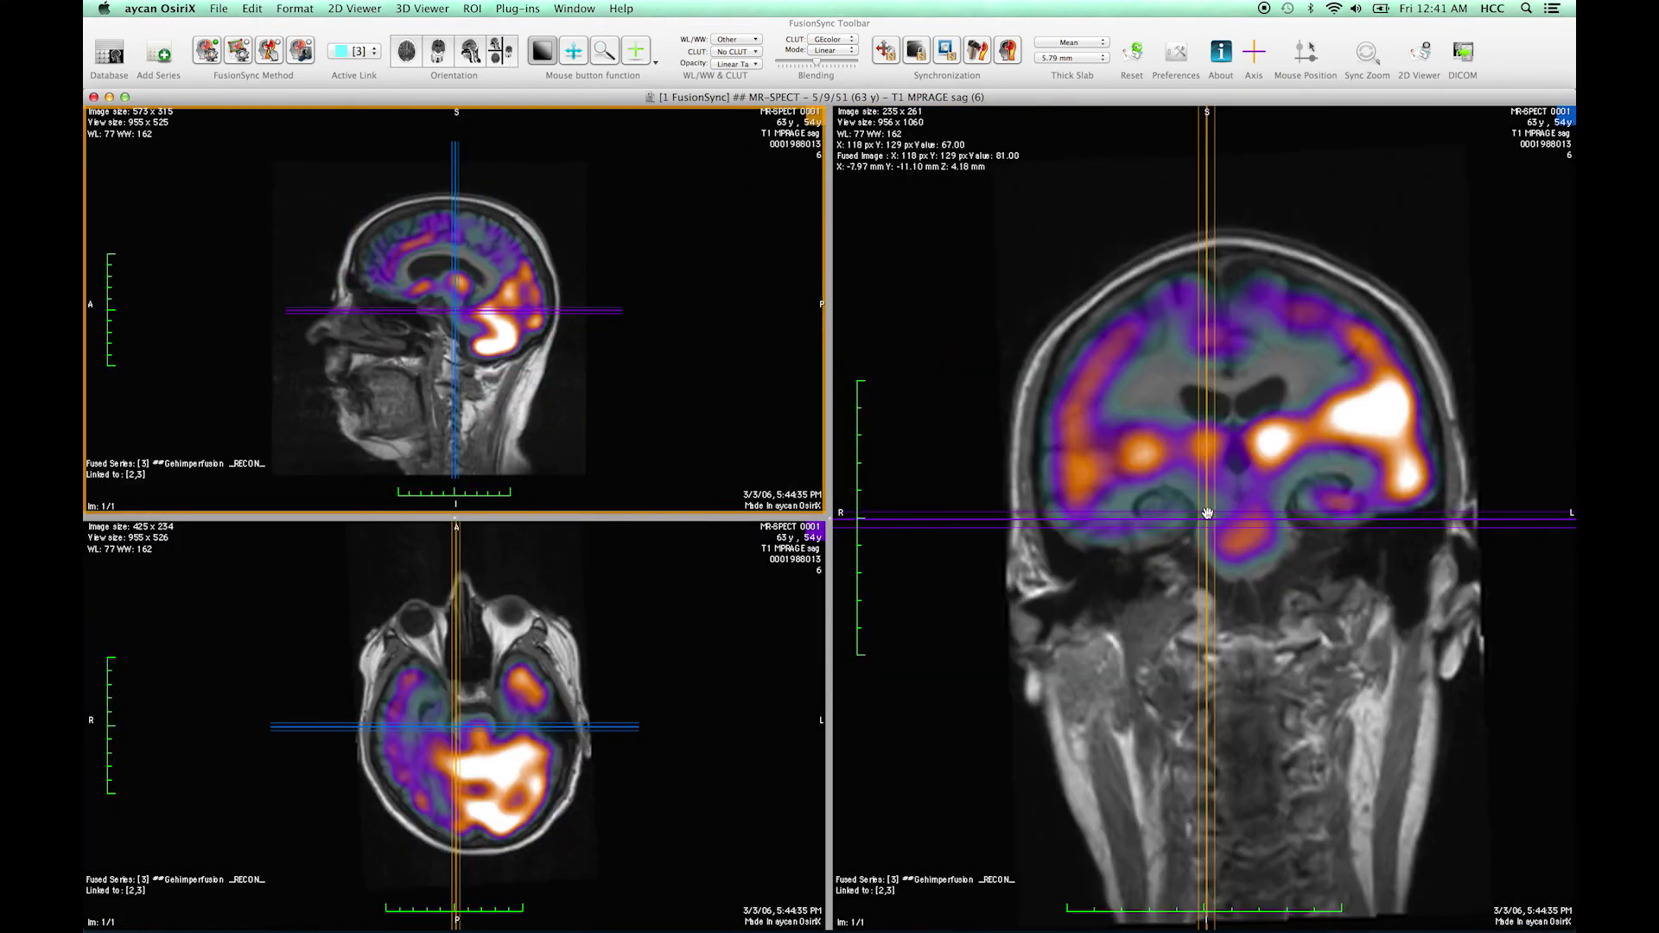
{"action": "left_click_drag", "start_coordinate": [1262, 494], "coordinate": [1367, 409]}
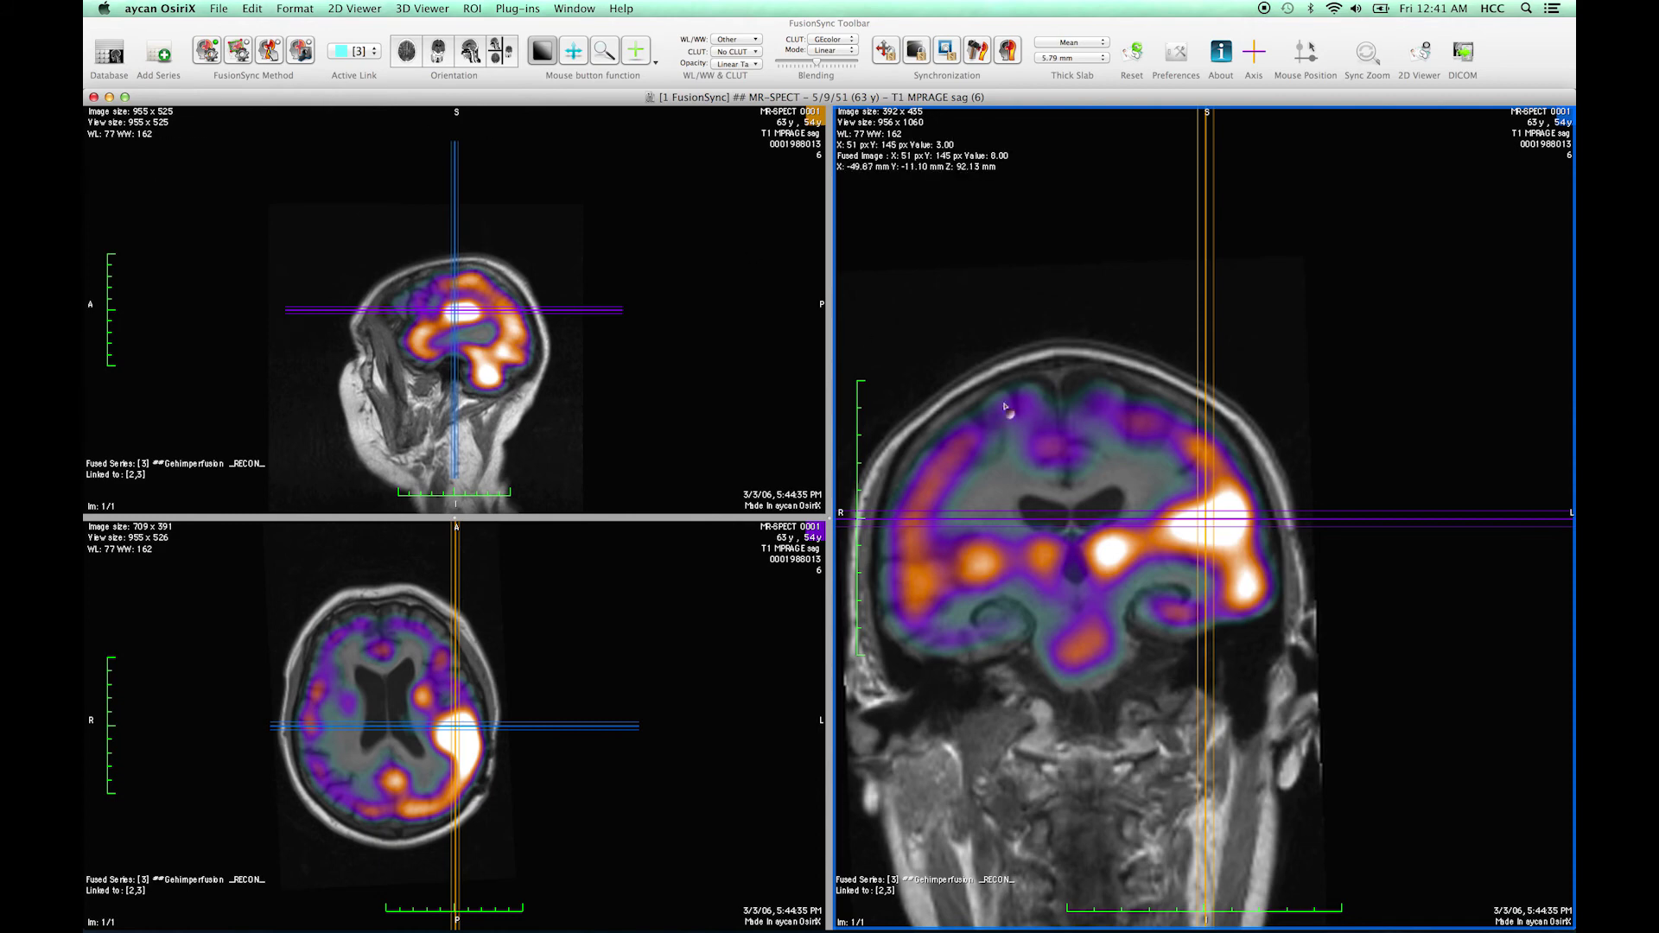
{"action": "double_click", "coordinate": [1061, 410]}
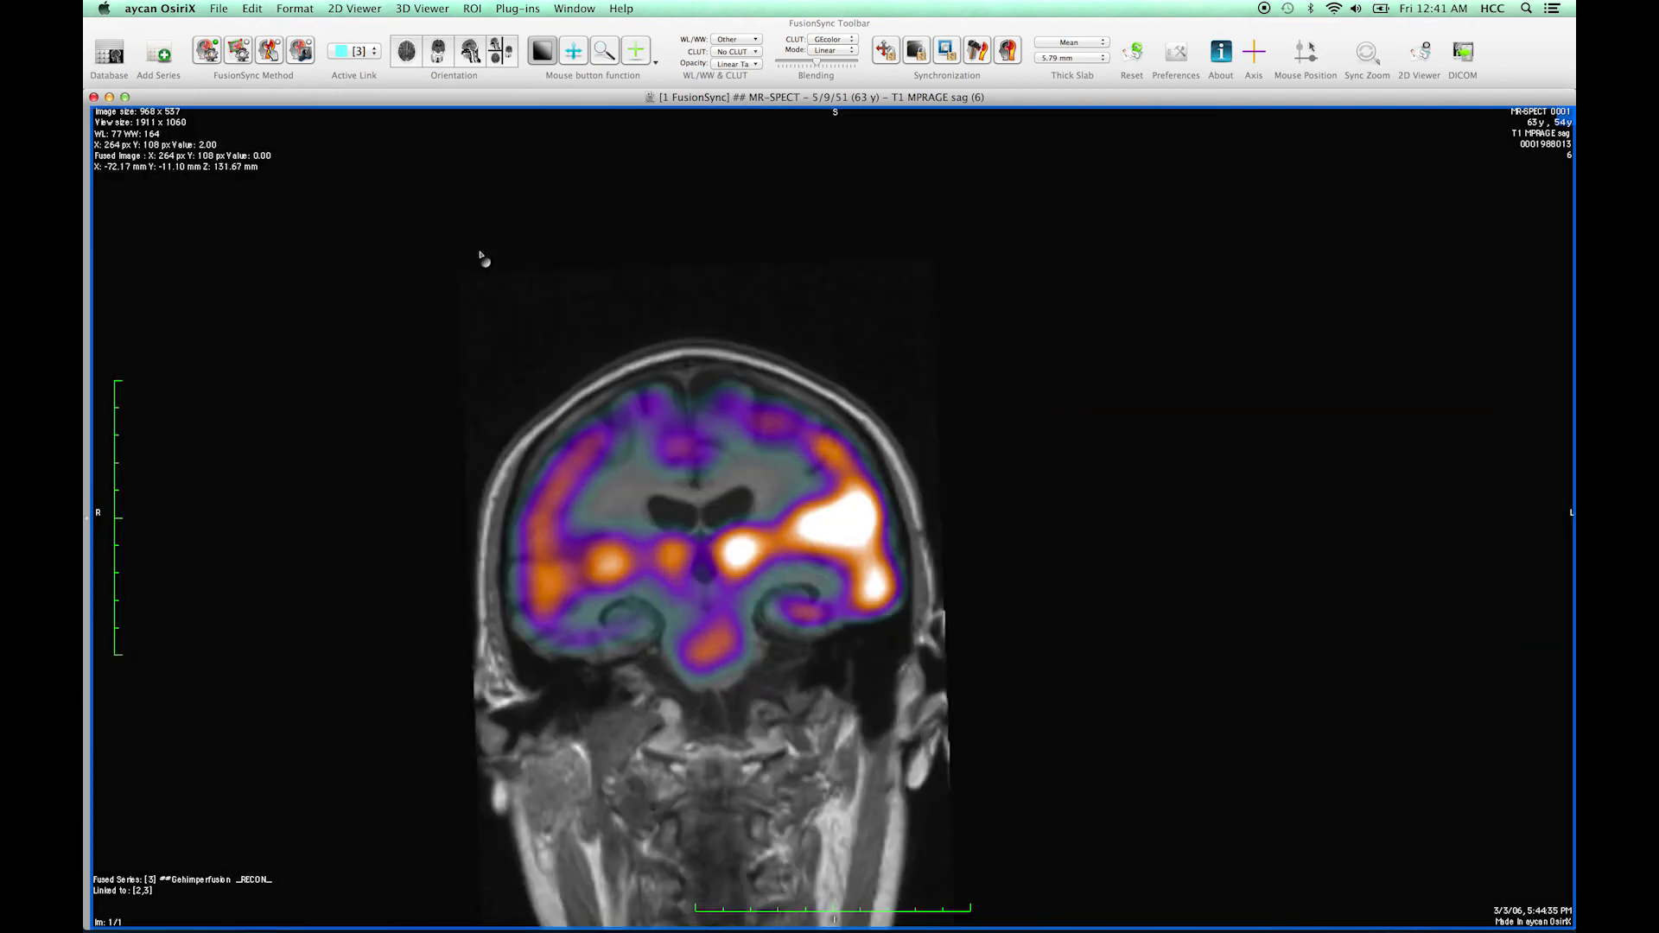
Restore the three side-by-side windows and reposition the coronal slice to compare the fused image with both perfusion series.
{"action": "left_click", "coordinate": [126, 98]}
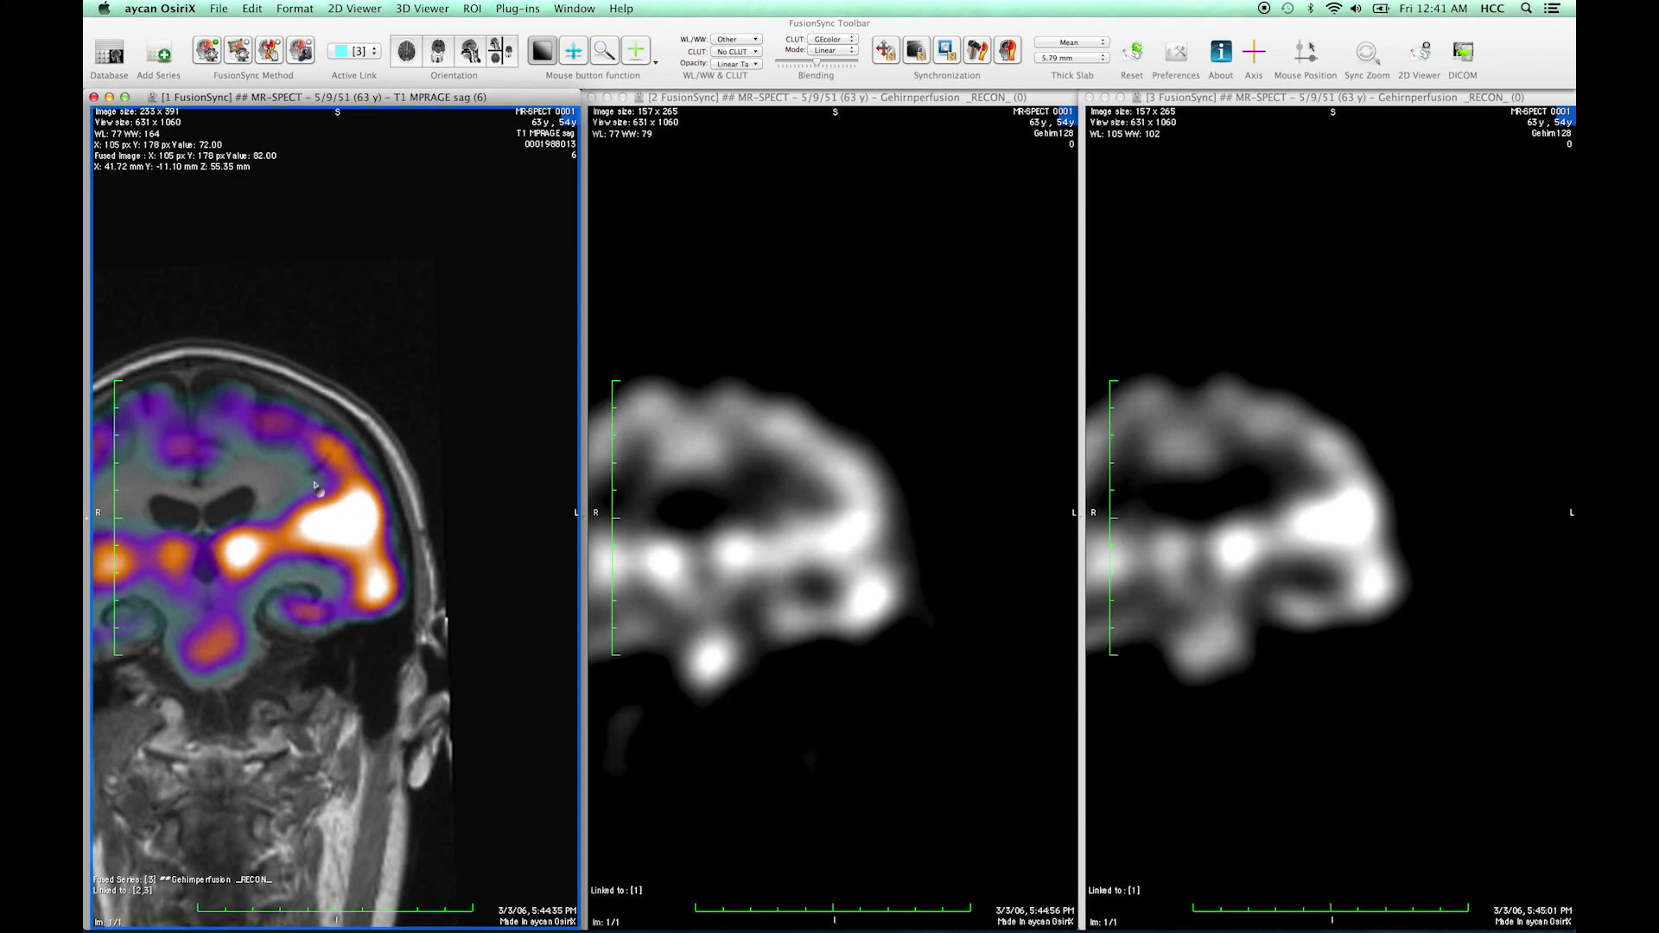
{"action": "left_click_drag", "start_coordinate": [317, 488], "coordinate": [367, 359]}
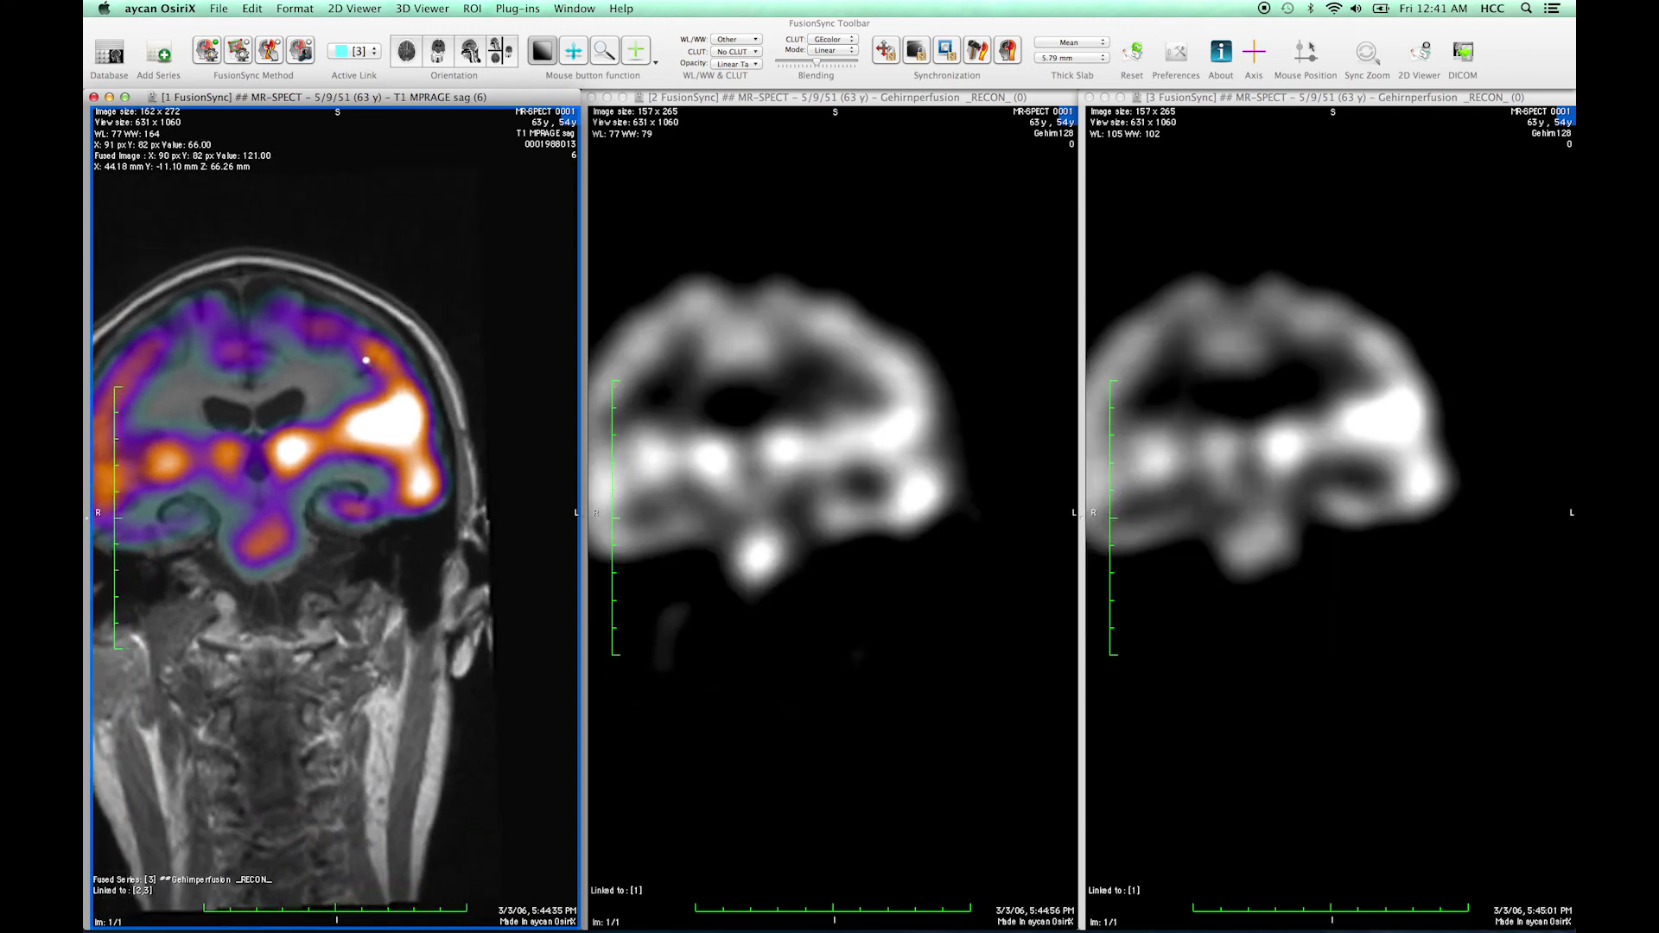
{"action": "scroll", "coordinate": [367, 359], "scroll_direction": "down", "scroll_amount": 1}
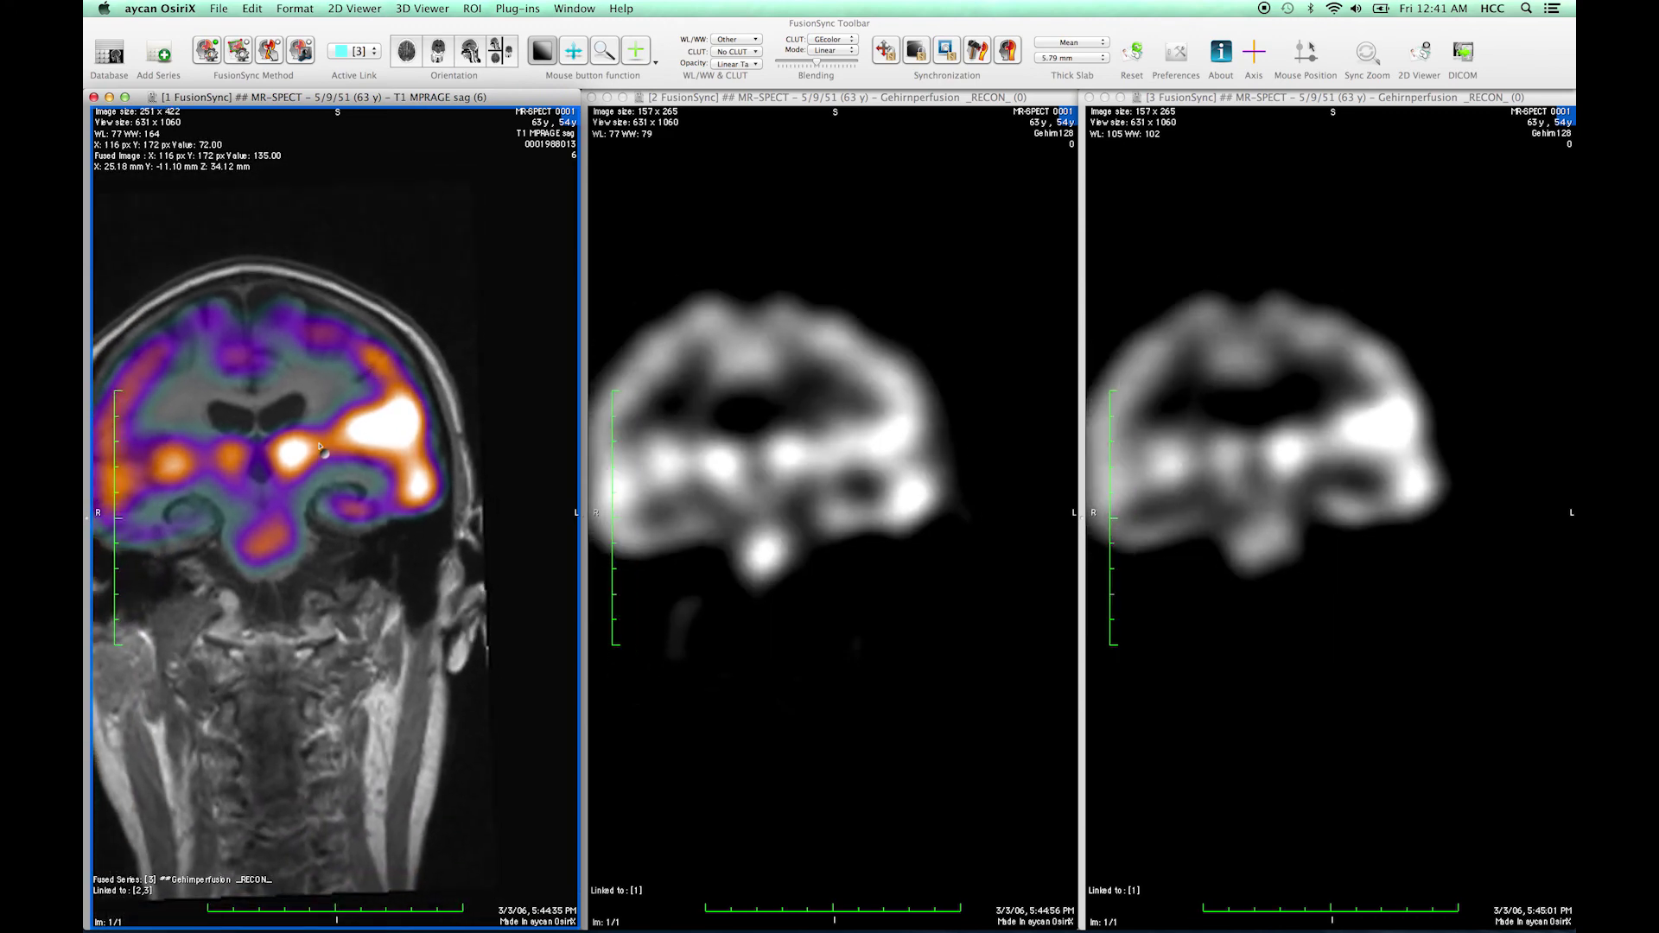